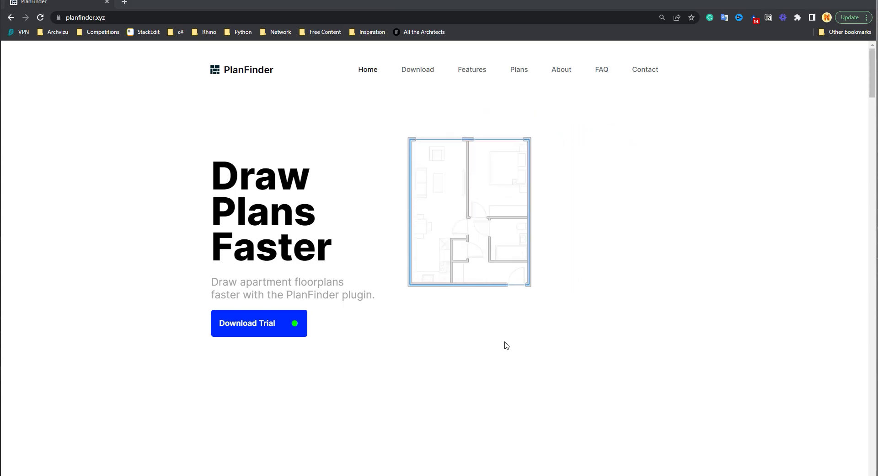
Look through the PlanFinder home page, down past the client logos and the overview of its floor plan features
scroll(506, 346, "down", 2)
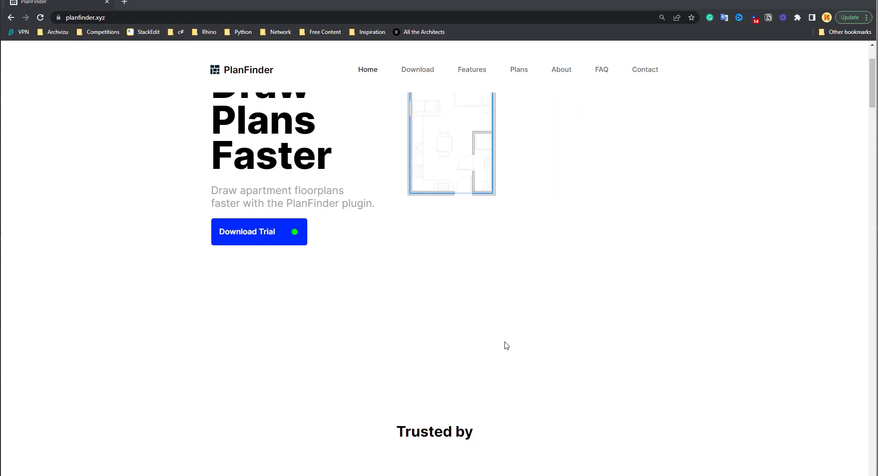
scroll(506, 345, "down", 5)
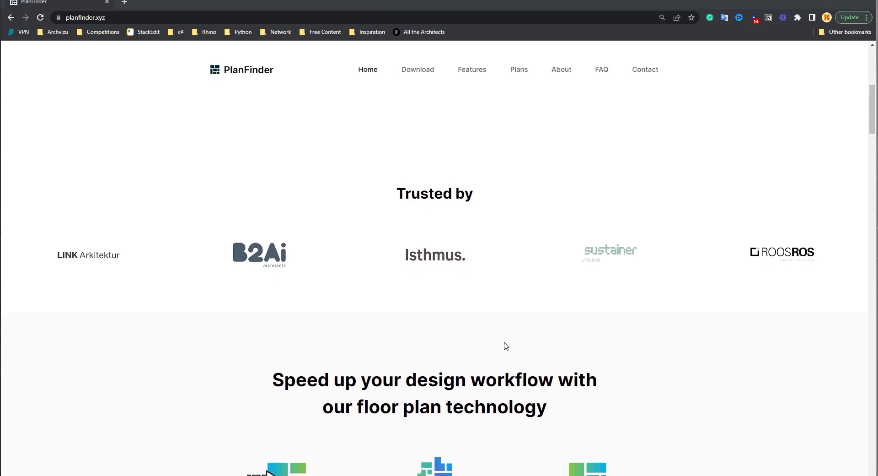
scroll(506, 345, "down", 4)
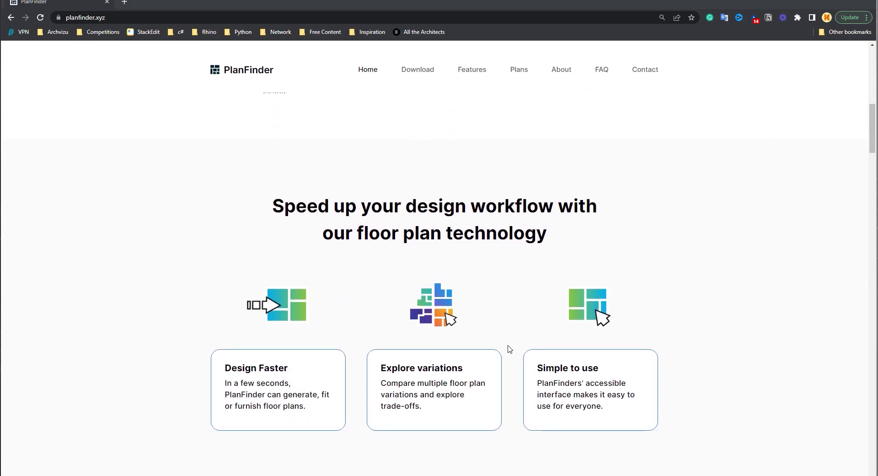
scroll(515, 353, "down", 8)
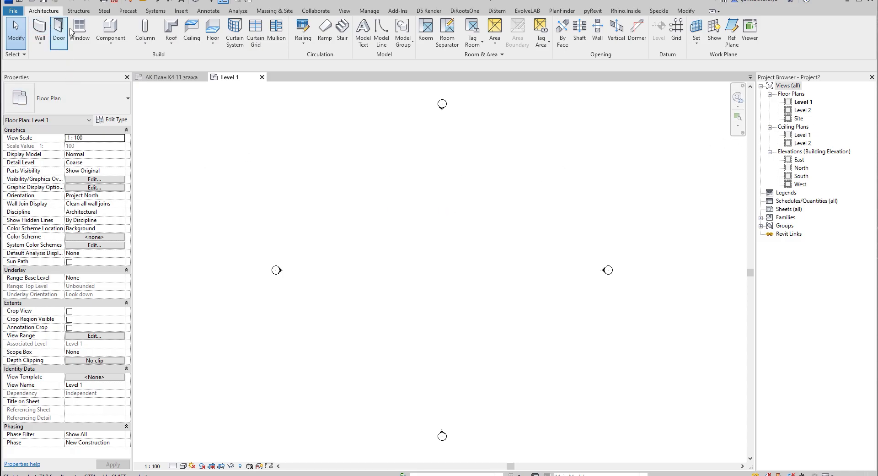
Switch to Revit and draw a closed rectangle of Generic - 200mm walls on Level 1, about 8400 by 5700 mm
left_click(561, 11)
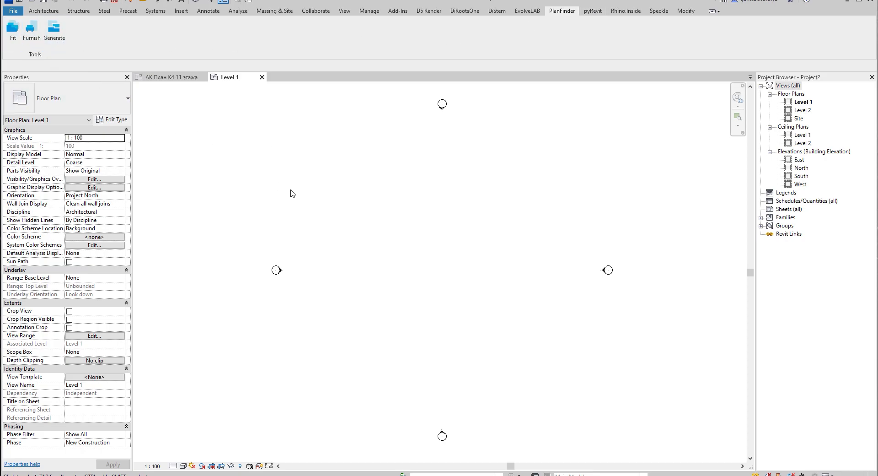
left_click(43, 10)
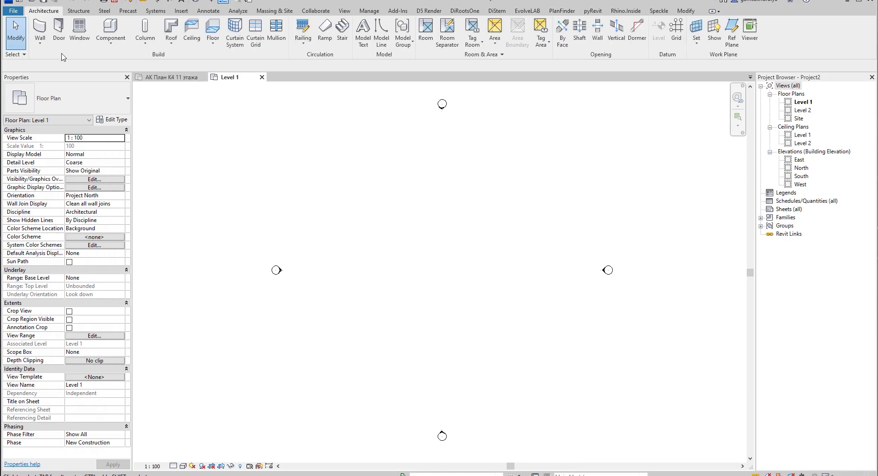
left_click(34, 28)
scroll(342, 156, "up", 2)
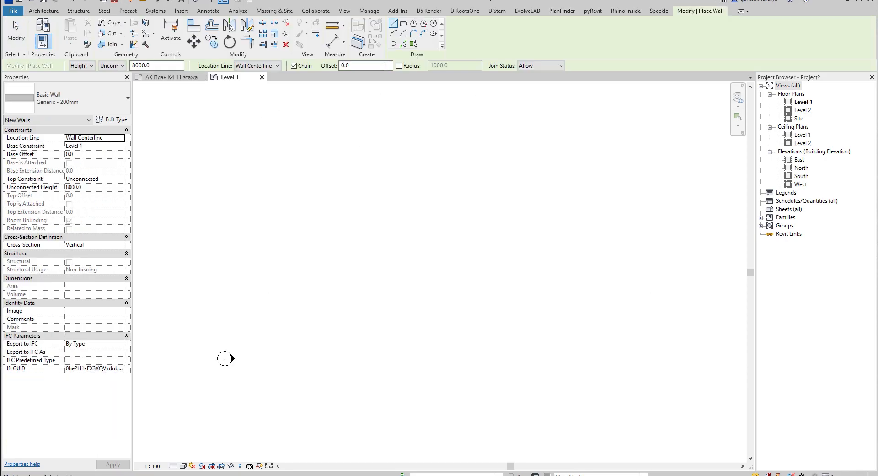
left_click(403, 23)
left_click(265, 154)
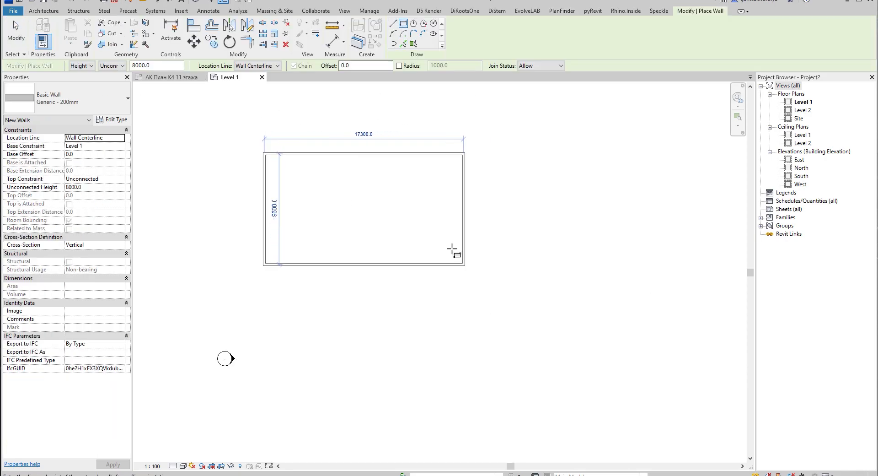
scroll(428, 229, "up", 2)
middle_click_drag(291, 209, 383, 273)
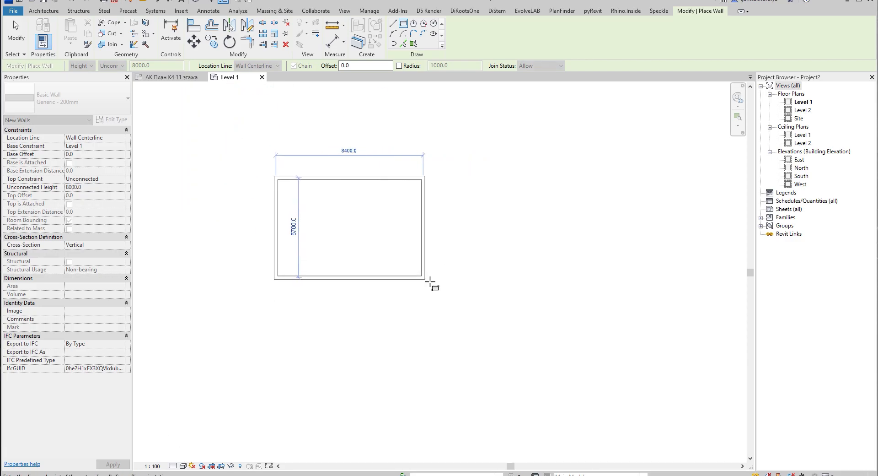
left_click(430, 281)
key("Escape")
key("Escape")
scroll(392, 273, "up", 3)
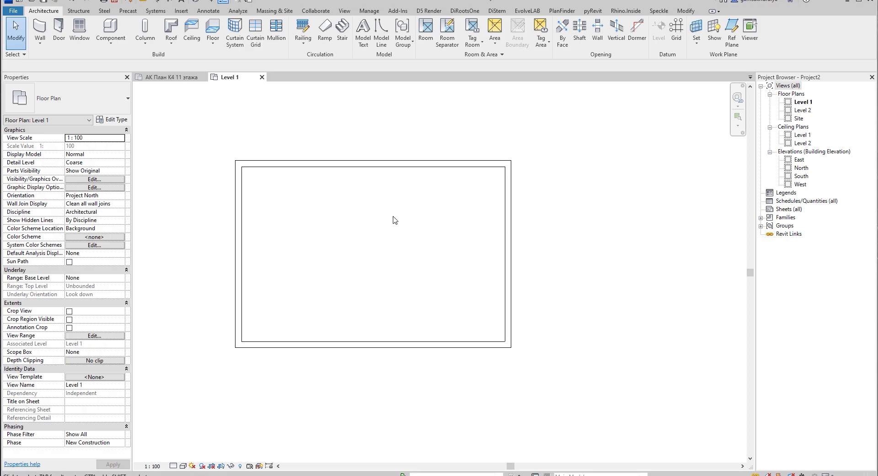
left_click(560, 12)
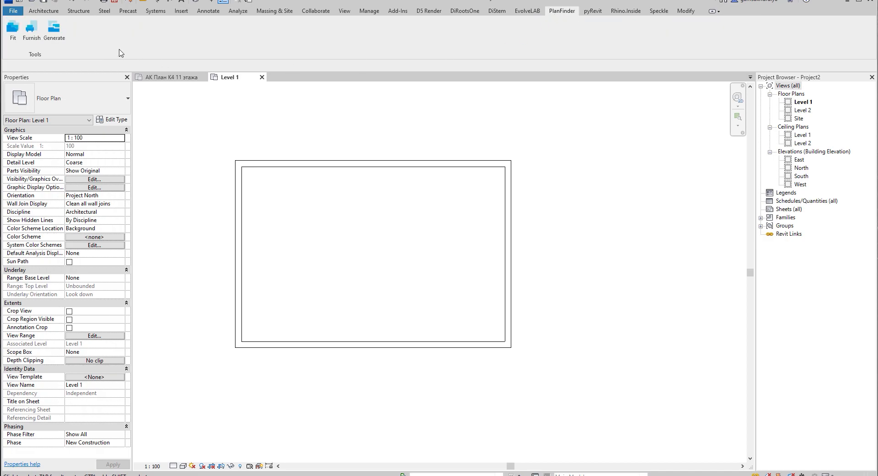
left_click(12, 30)
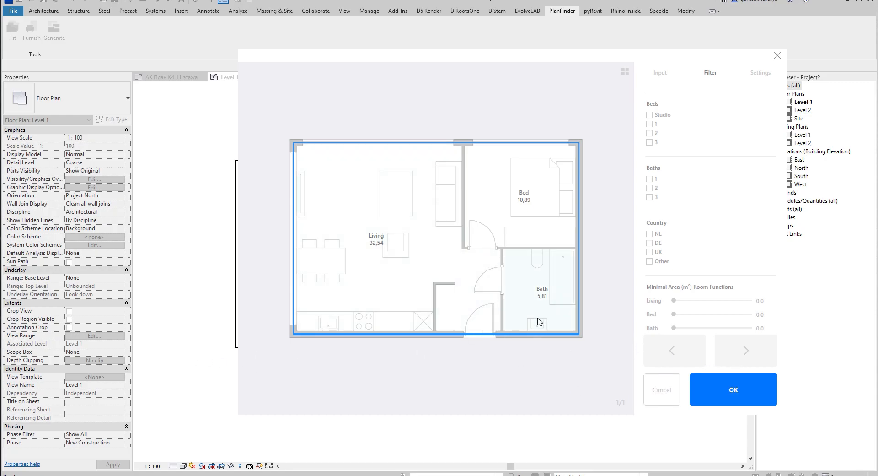
left_click(777, 55)
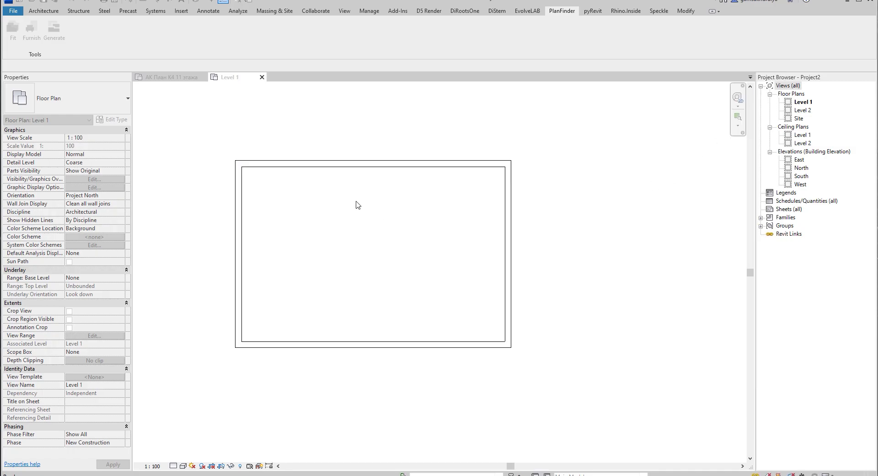
Place an M_Single-Flush 0915 x 2134mm door in the room's lower wall, about 300 mm from the left corner
left_click(36, 13)
left_click(59, 29)
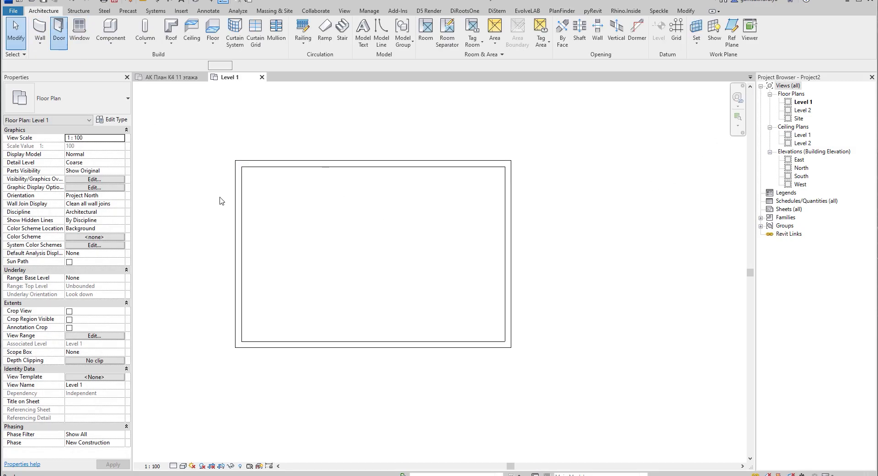
left_click(262, 340)
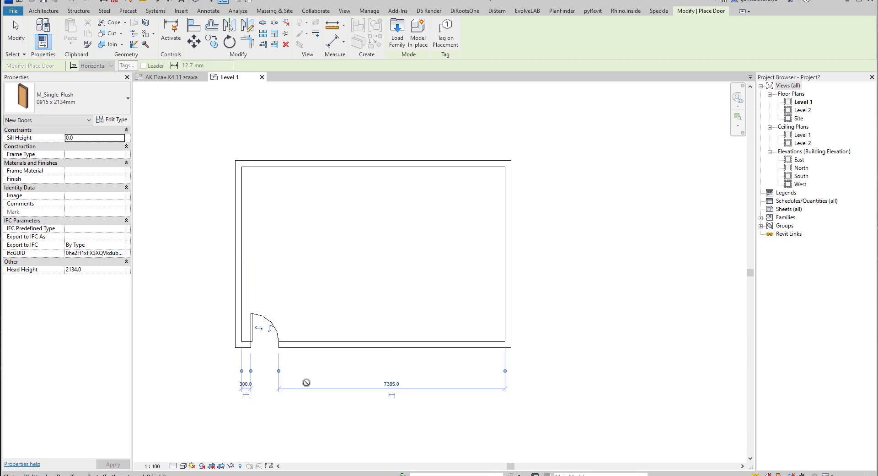
key("Escape")
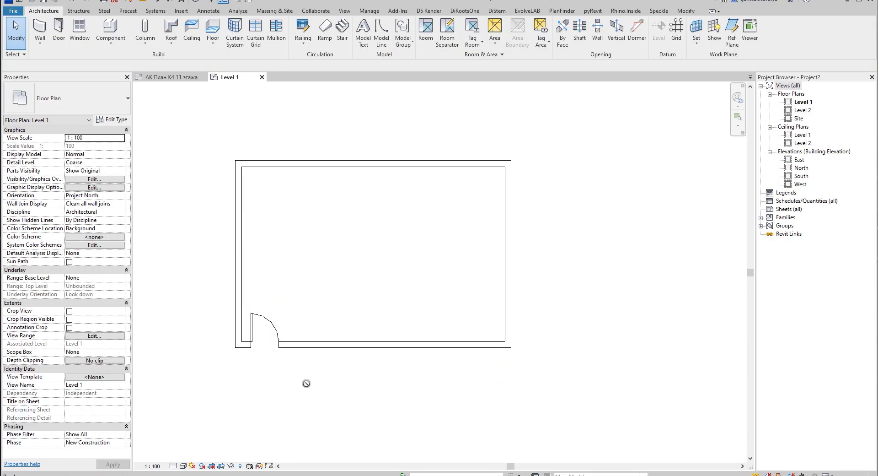
Run PlanFinder's Fit tool on the walled room with the entrance door to generate a matching apartment layout
left_click(562, 11)
left_click(13, 29)
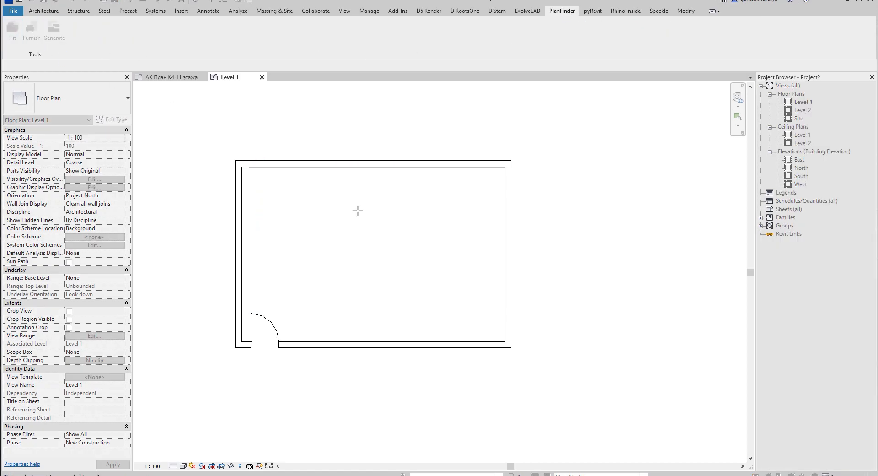
left_click(377, 277)
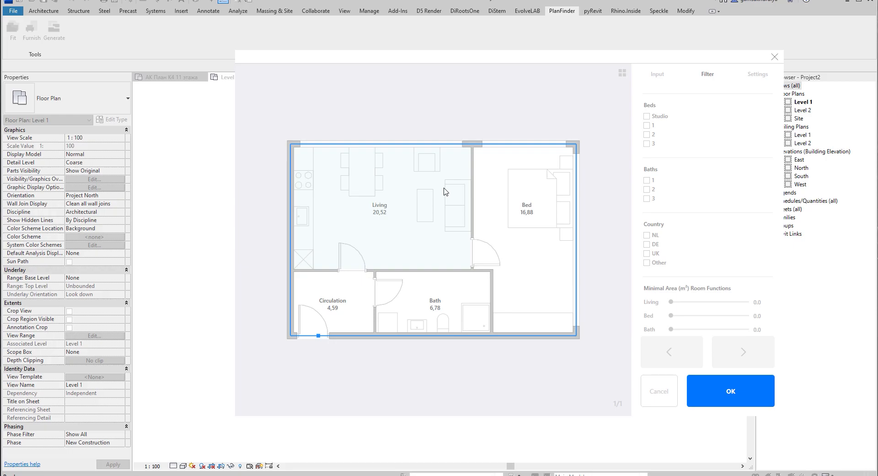
left_click_drag(448, 66, 759, 95)
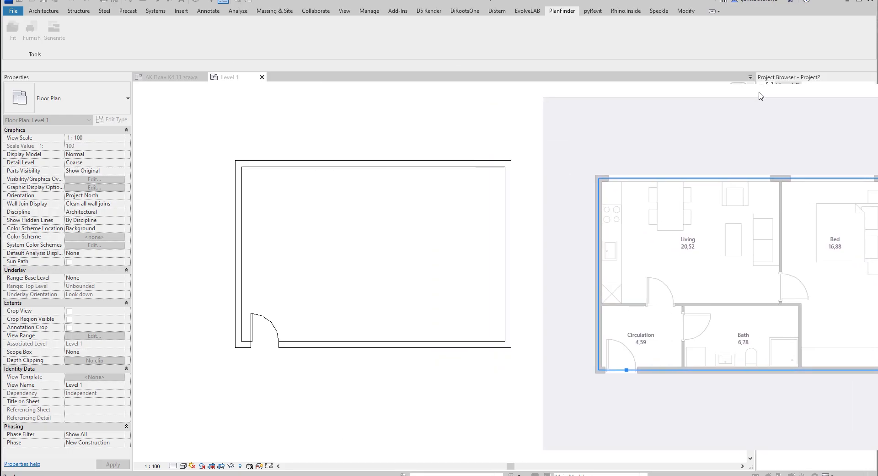
left_click_drag(849, 93, 501, 91)
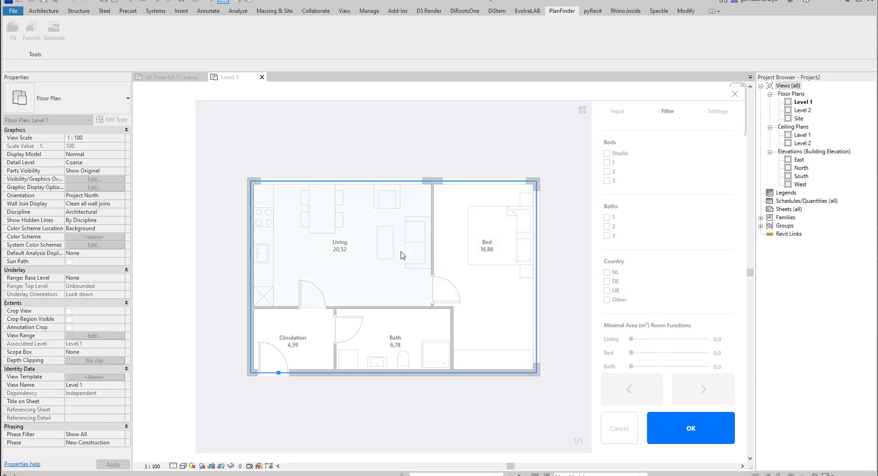
Preview the fitted layouts for 2 beds and for Studio
left_click(607, 172)
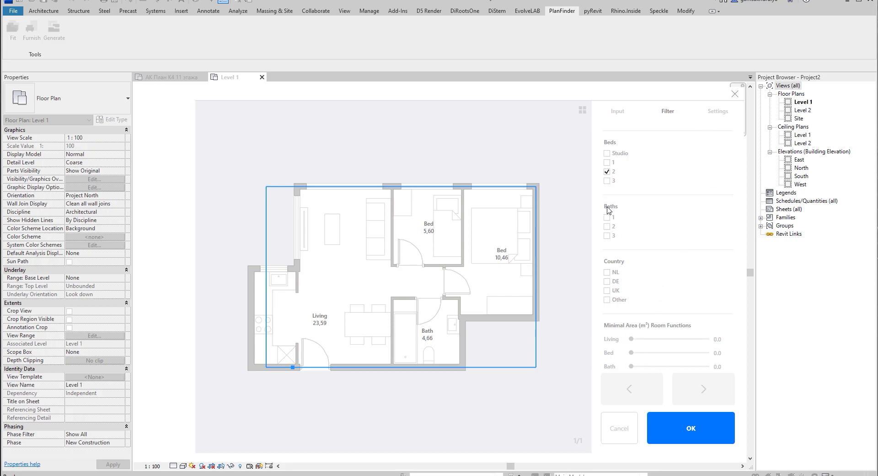
left_click(607, 170)
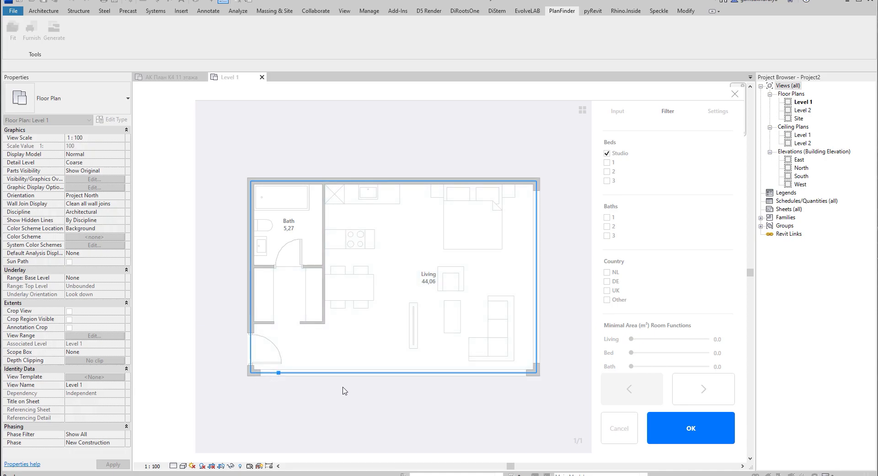
left_click(734, 389)
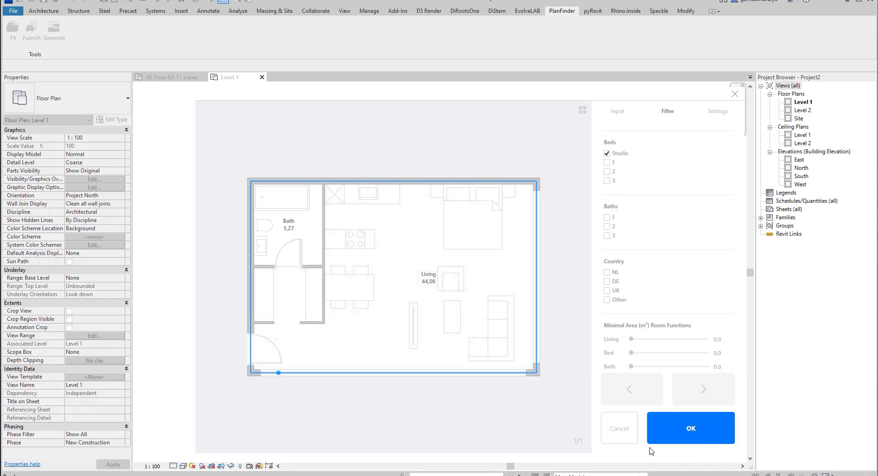
Filter the layouts to 1 bed and insert the one-bedroom layout into the Level 1 plan
left_click(607, 163)
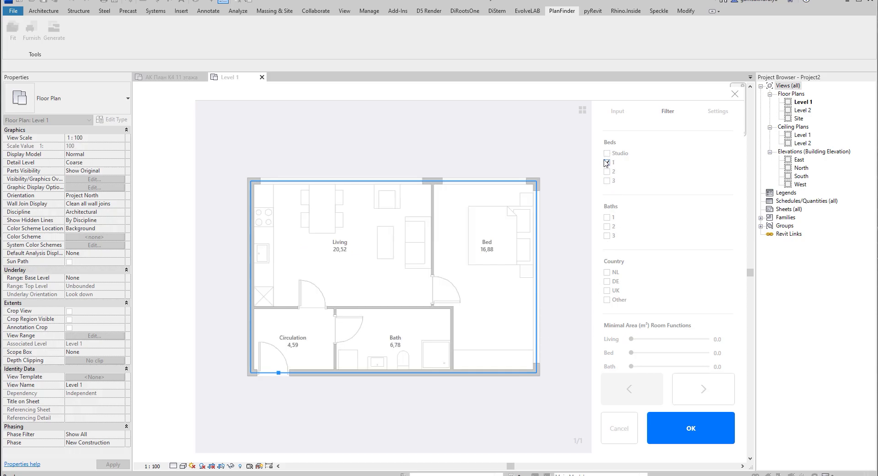
left_click(666, 430)
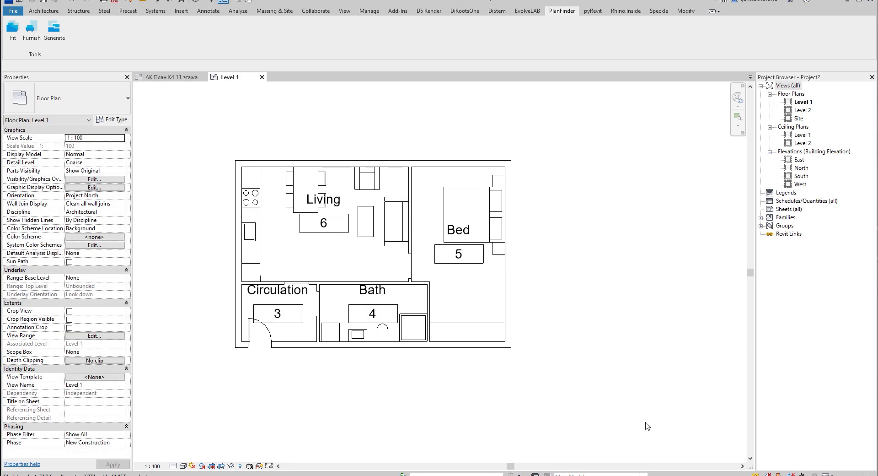
Examine the generated kitchen counter, sink, dining furniture and room arrangement in the inserted apartment layout
scroll(237, 319, "up", 3)
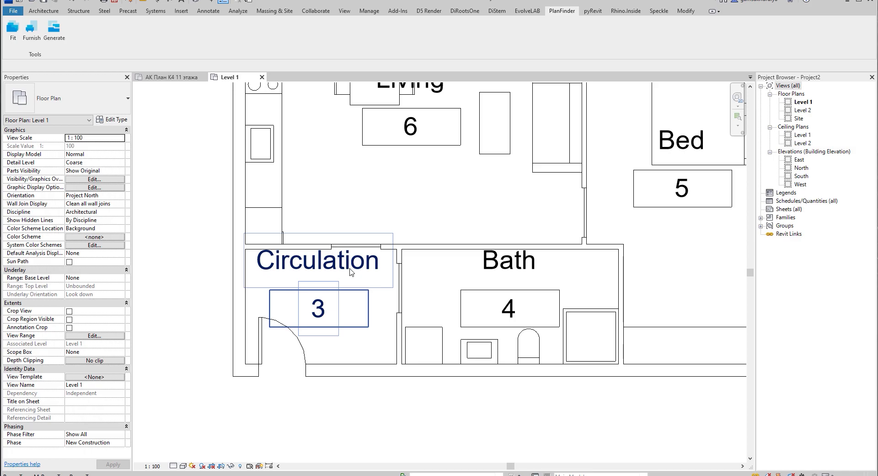
middle_click_drag(354, 264, 361, 310)
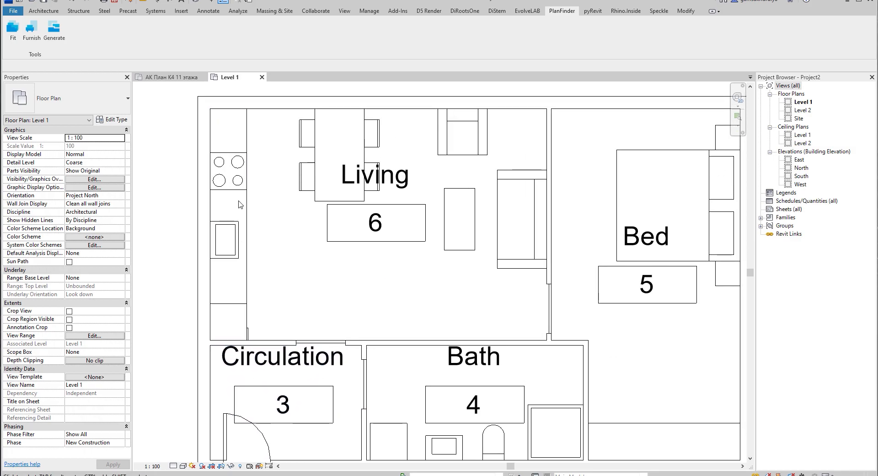
left_click(245, 270)
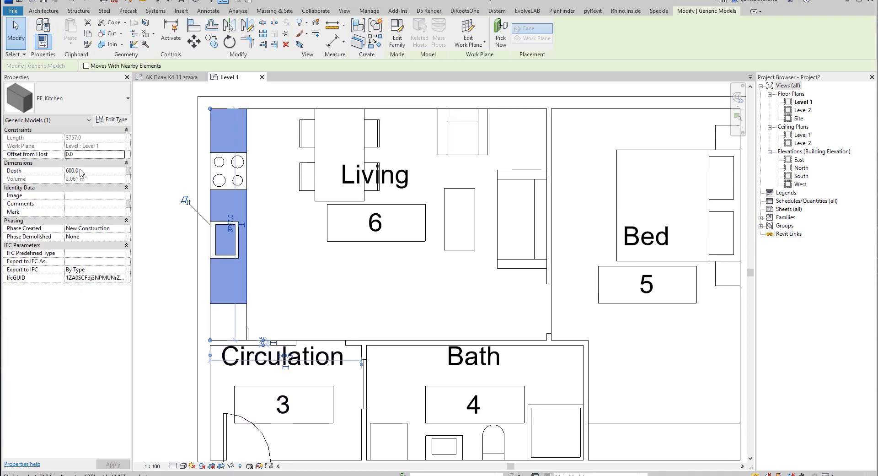
left_click(235, 255)
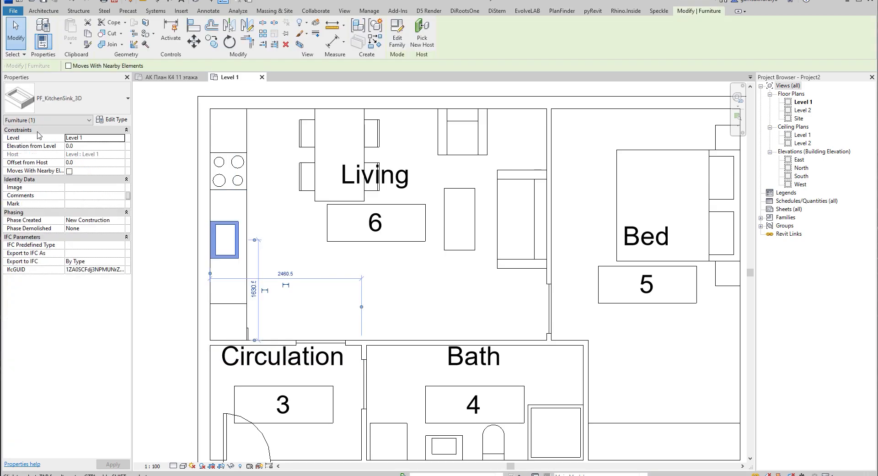
key("Escape")
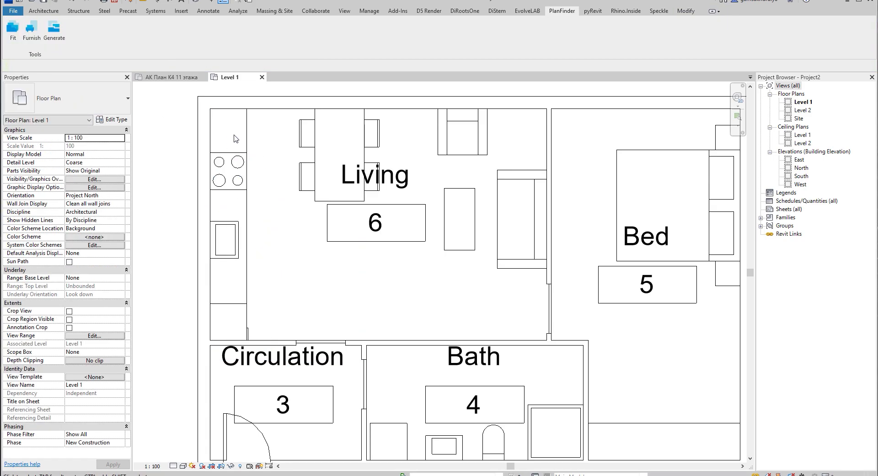
left_click(315, 143)
middle_click_drag(476, 262, 401, 253)
key("Escape")
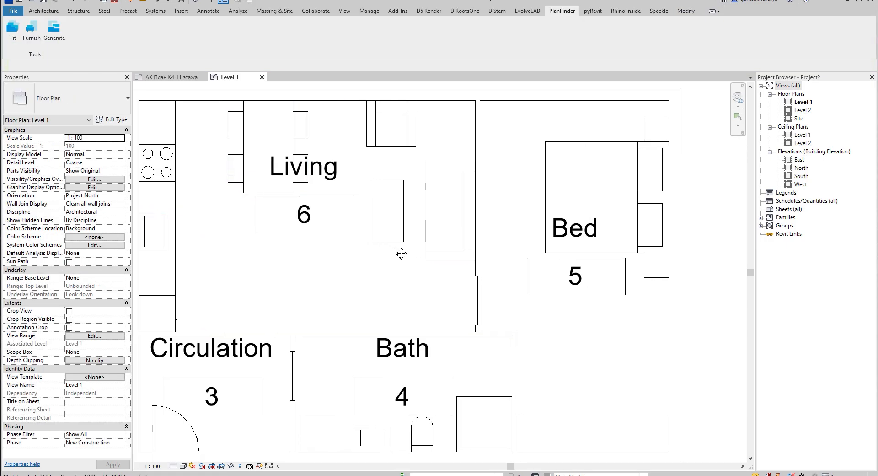
middle_click_drag(311, 322, 361, 286)
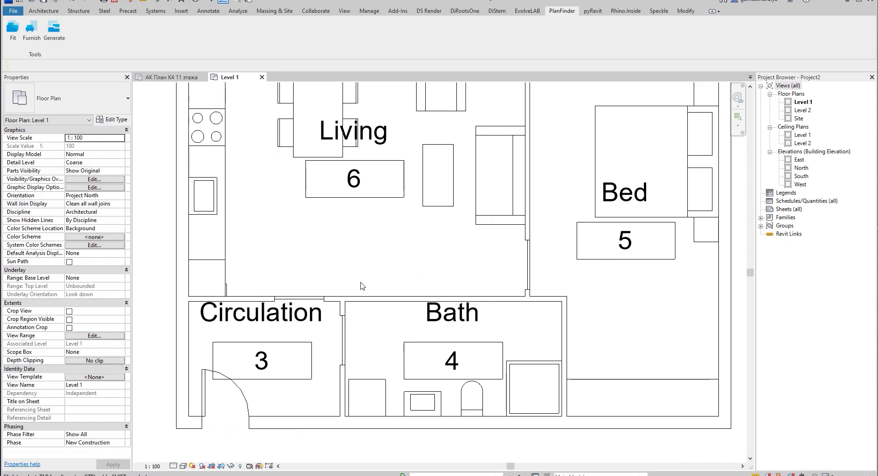
Change the door between Circulation and Bath to the M_Single-Flush 0813 x 2134mm type
left_click(342, 344)
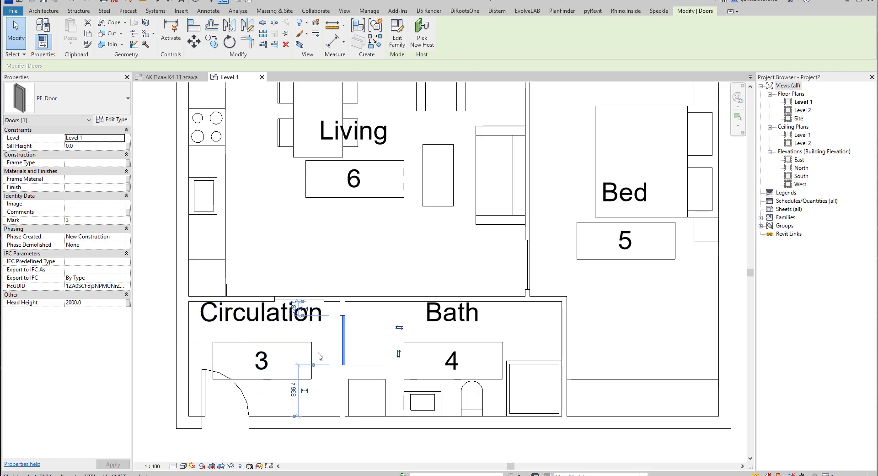
left_click(68, 98)
scroll(82, 223, "up", 1)
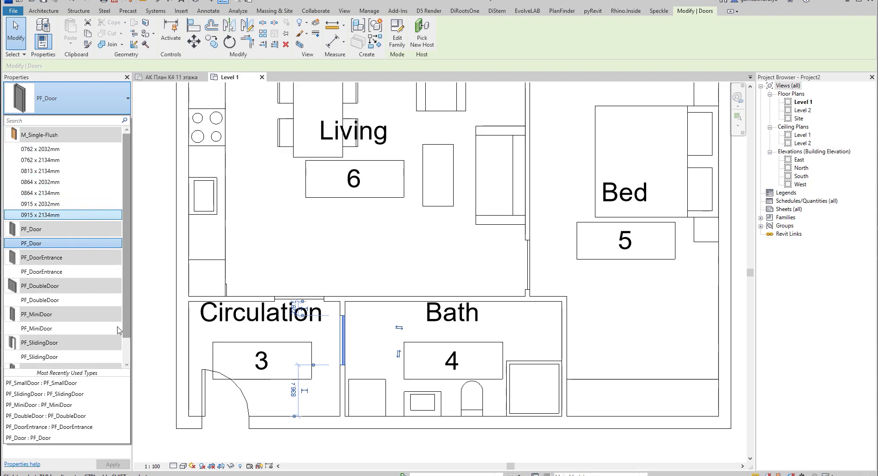
left_click(57, 170)
left_click(675, 346)
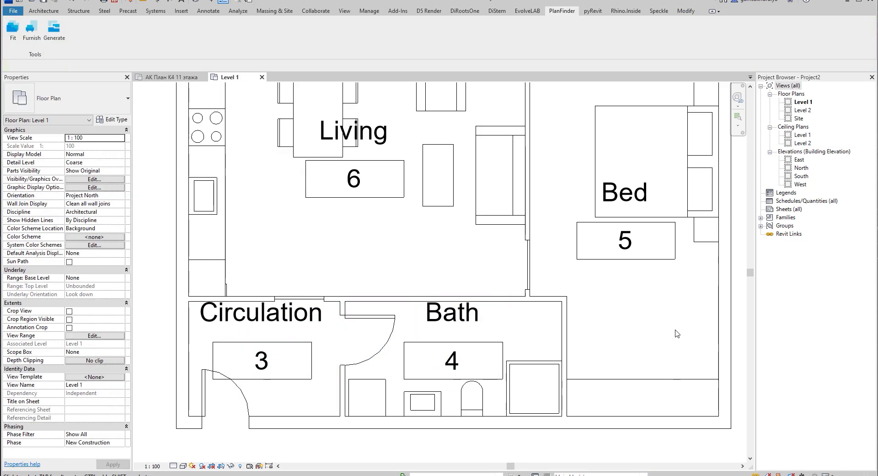
Set the Level 1 floor plan's detail level to Fine
middle_click_drag(577, 293, 467, 363)
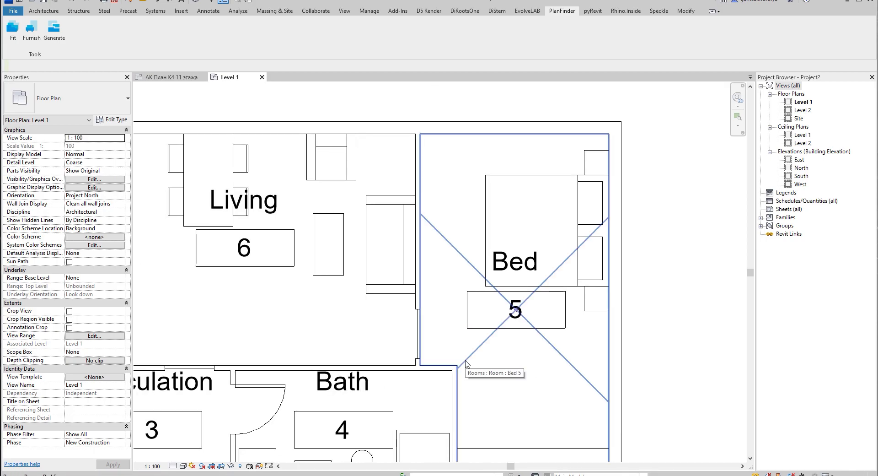
left_click(173, 466)
left_click(189, 456)
scroll(555, 251, "down", 3)
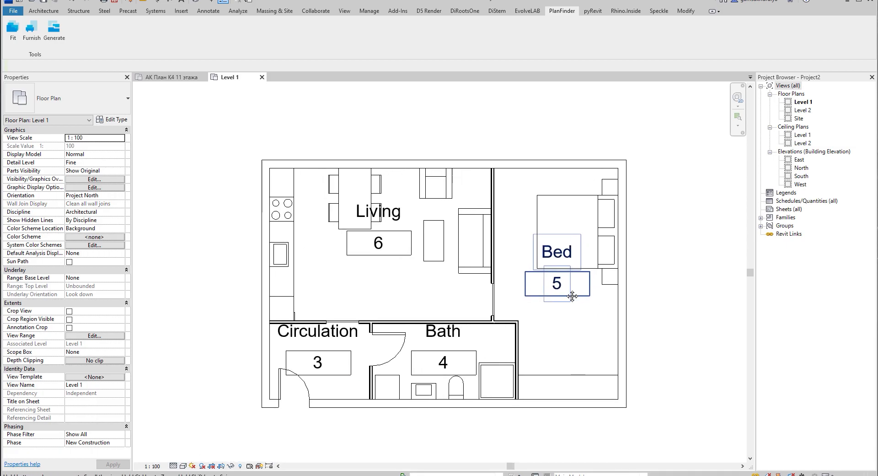
Examine the layers and type of the partition wall between the Bath and Bed rooms at fine detail
scroll(469, 366, "up", 2)
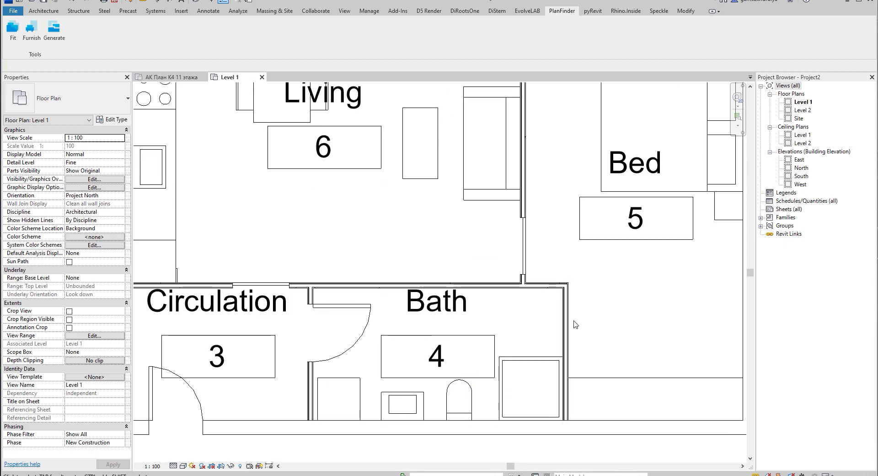
scroll(573, 311, "up", 3)
scroll(567, 261, "up", 3)
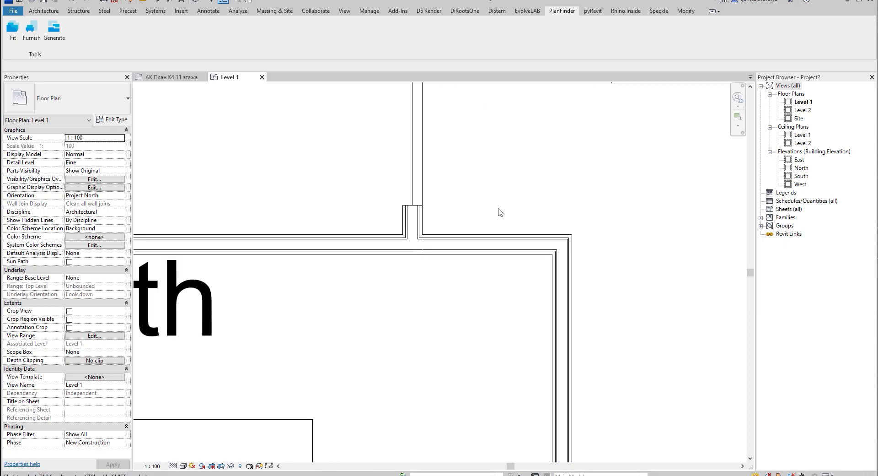
left_click(493, 238)
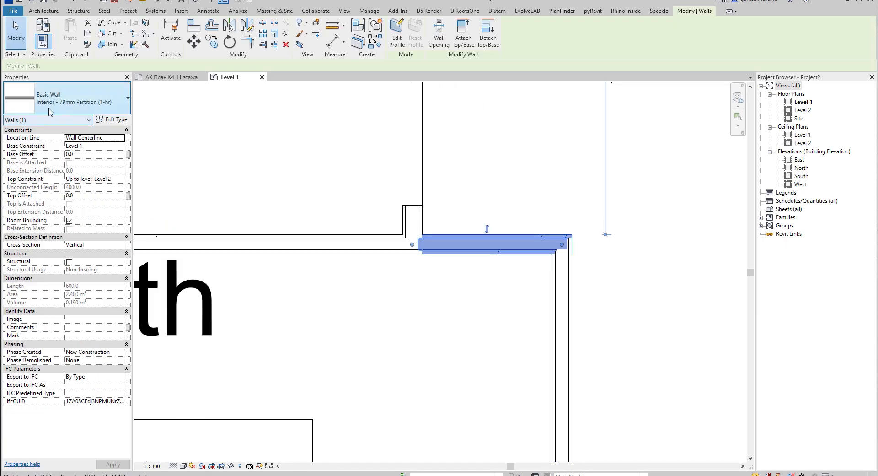
left_click(182, 149)
scroll(498, 273, "down", 2)
scroll(498, 273, "down", 4)
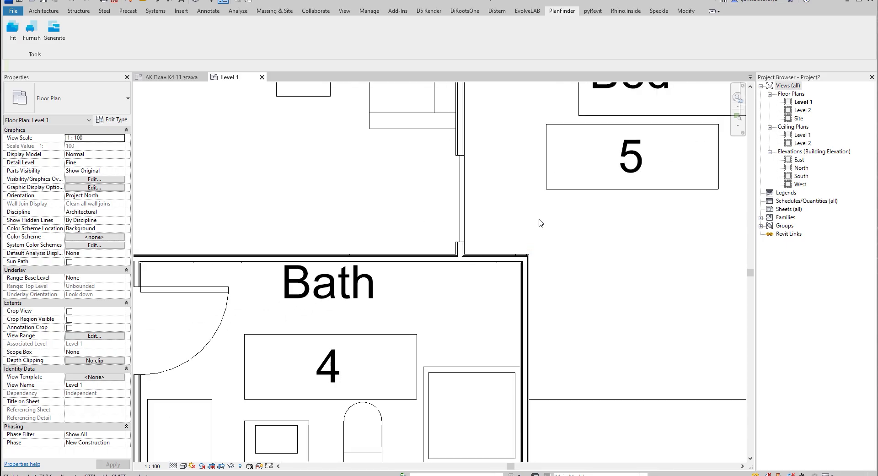
middle_click_drag(588, 199, 585, 305)
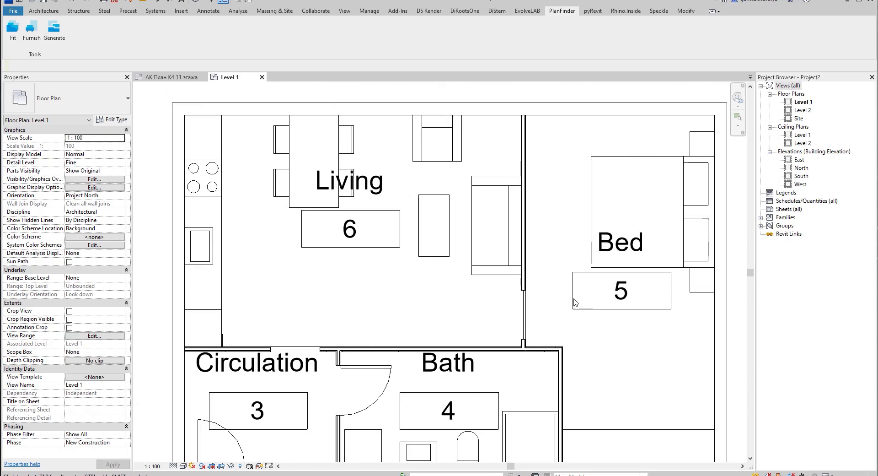
scroll(585, 305, "down", 2)
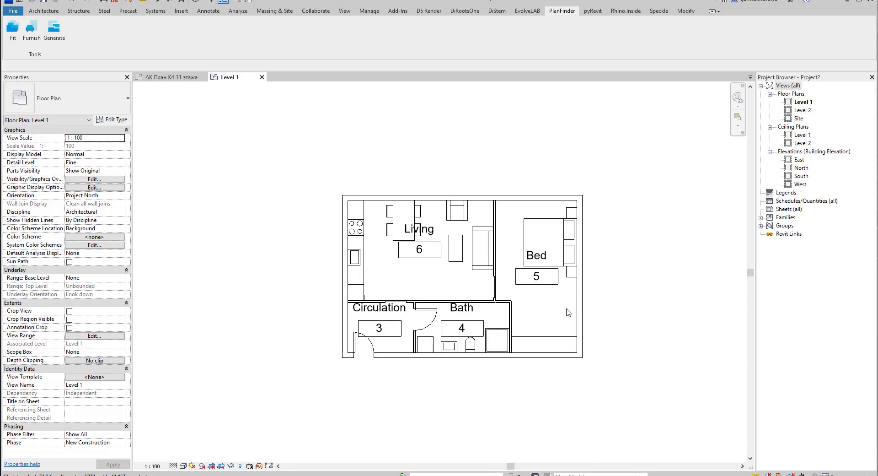
Copy the apartment's four outer walls, with the entrance door, to the free area east of the furnished layout
left_click(401, 366)
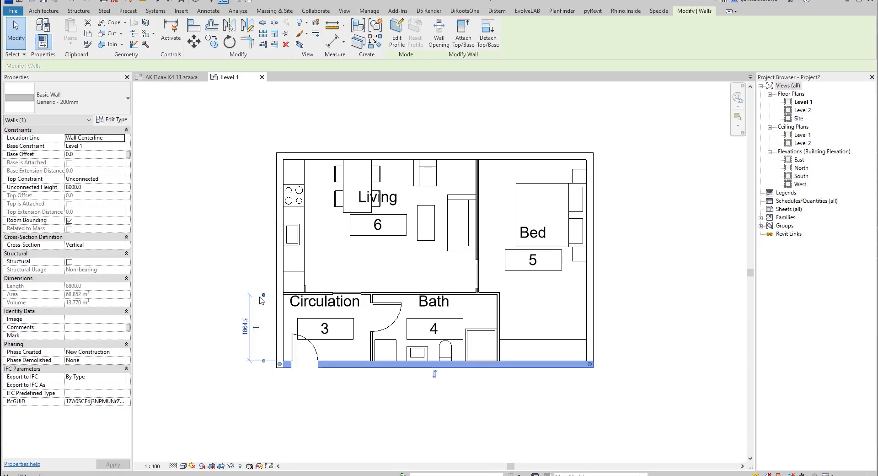
left_click(279, 275, "ctrl")
left_click(320, 156, "ctrl")
left_click(594, 240, "ctrl")
middle_click_drag(536, 240, 471, 250)
scroll(421, 200, "down", 1)
left_click(212, 41)
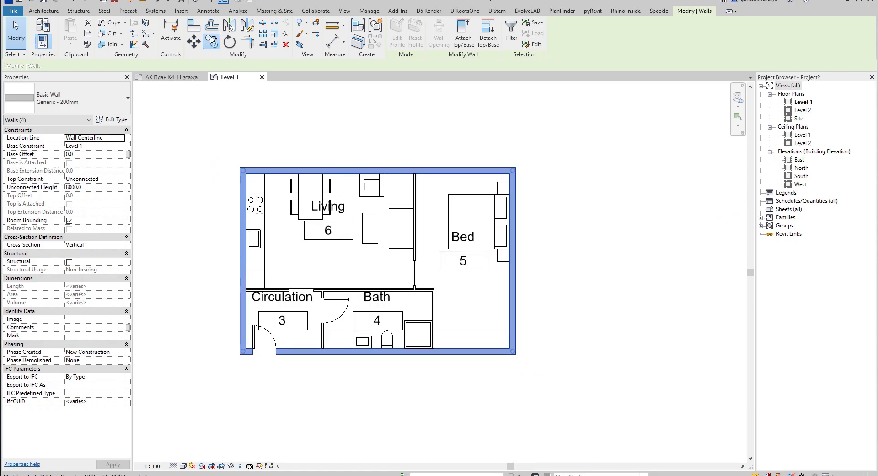
left_click(306, 124)
left_click(665, 123)
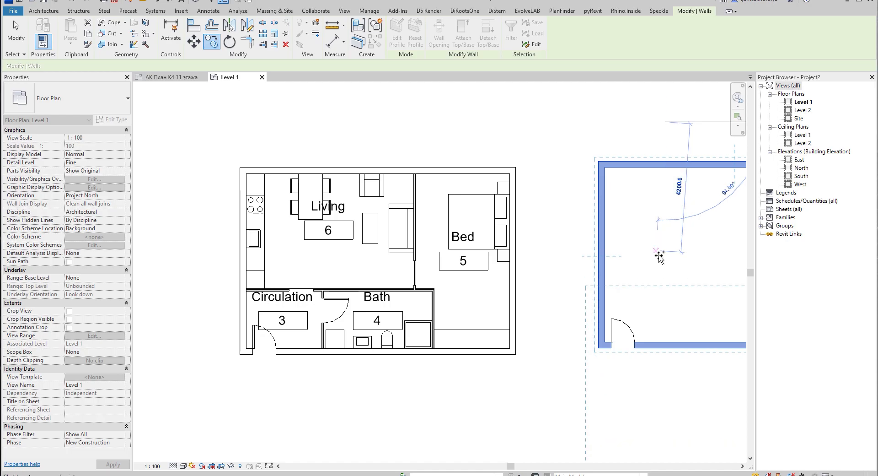
middle_click_drag(657, 256, 331, 245)
key("Escape")
key("Escape")
Draw three chained Generic - 200mm walls forming a rectangular niche inward from the copied outline's lower wall, east of the entrance door
scroll(401, 285, "up", 3)
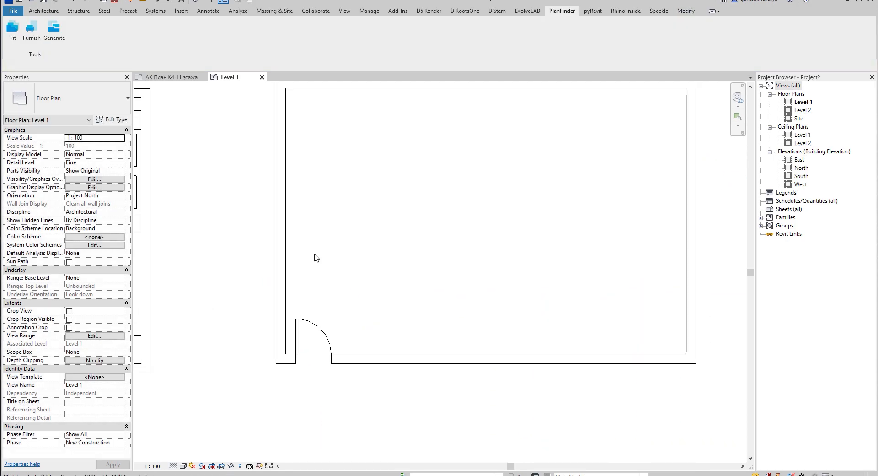
left_click(44, 10)
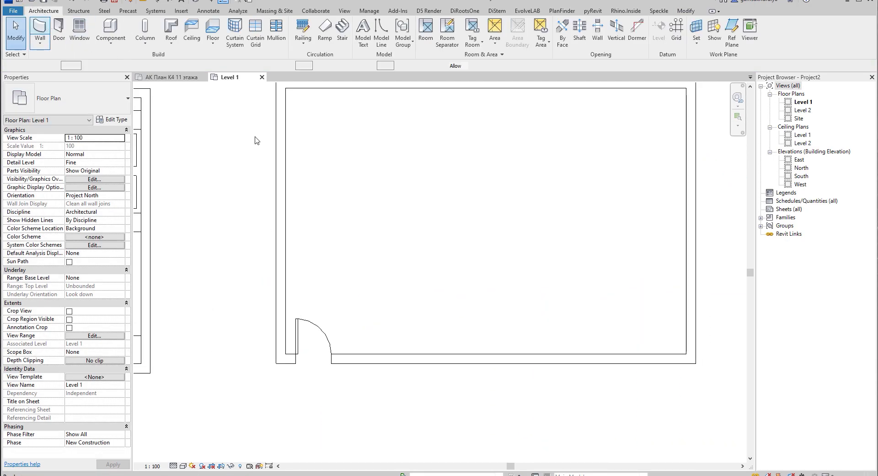
key("w")
key("a")
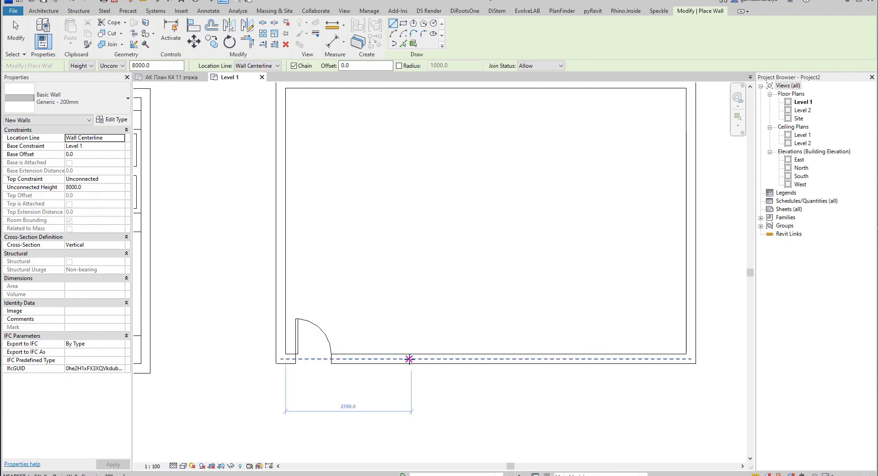
left_click(410, 358)
left_click(411, 325)
left_click(513, 326)
left_click(514, 359)
key("Escape")
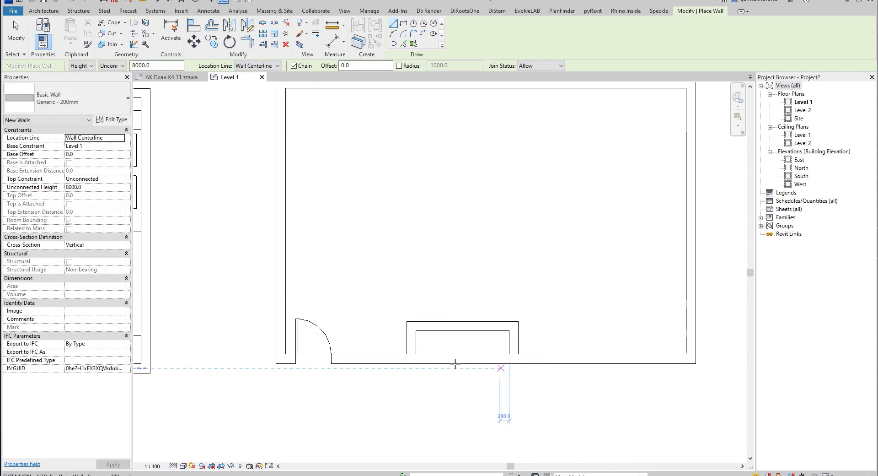
key("Escape")
Place an M_Single-Flush 0762 x 2032mm door in the lower outer wall at the niche, swinging outward
key("d")
key("r")
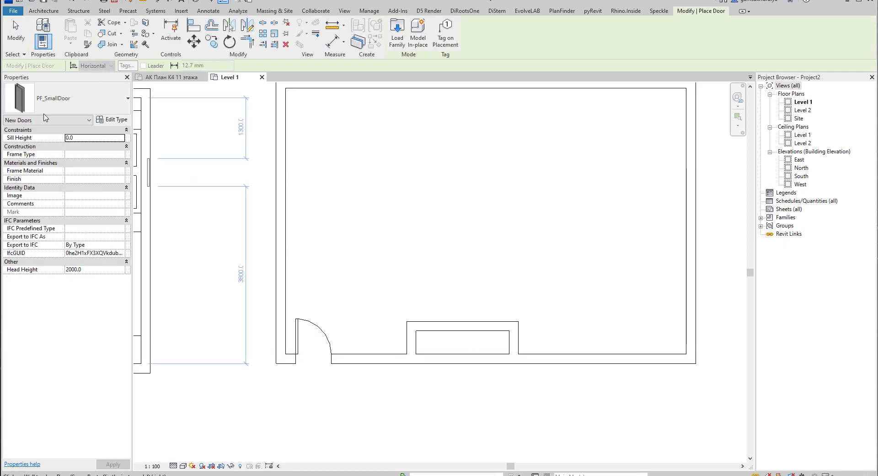
left_click(50, 98)
left_click(56, 147)
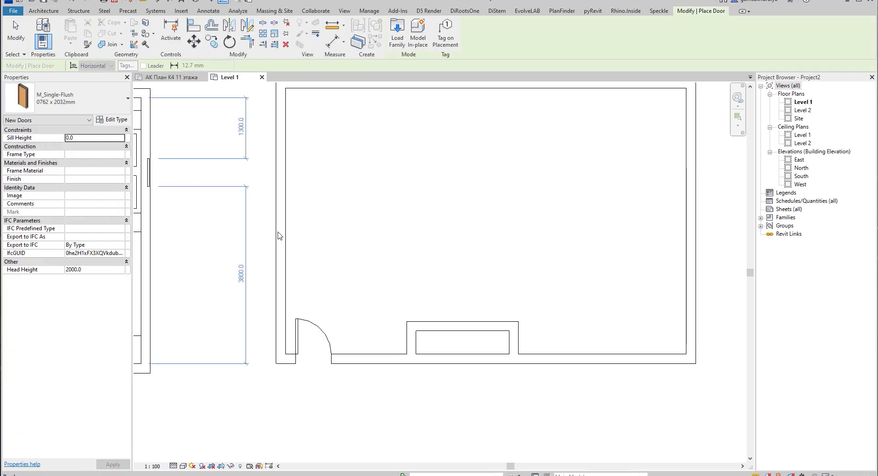
left_click(447, 364)
key("Escape")
middle_click_drag(379, 346, 379, 392)
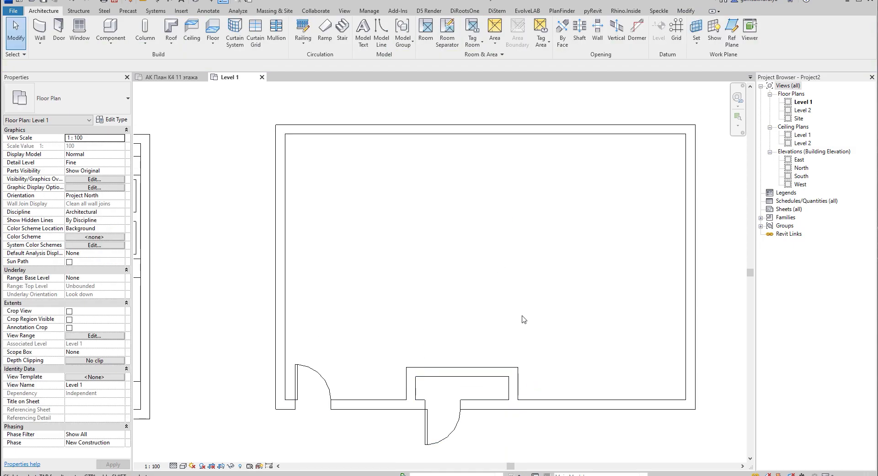
Draw a 7400 mm Exterior Glazing curtain wall along the upper outer wall, starting 800 mm from its west inner corner
middle_click_drag(517, 228, 455, 261)
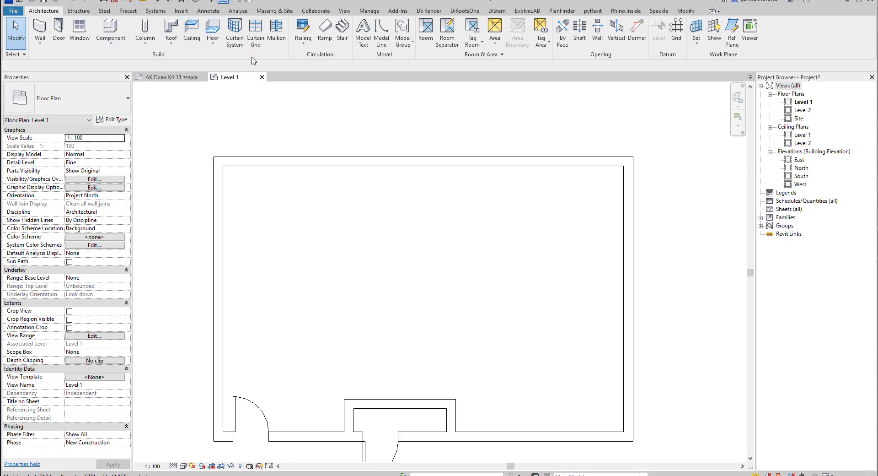
left_click(41, 43)
left_click(55, 56)
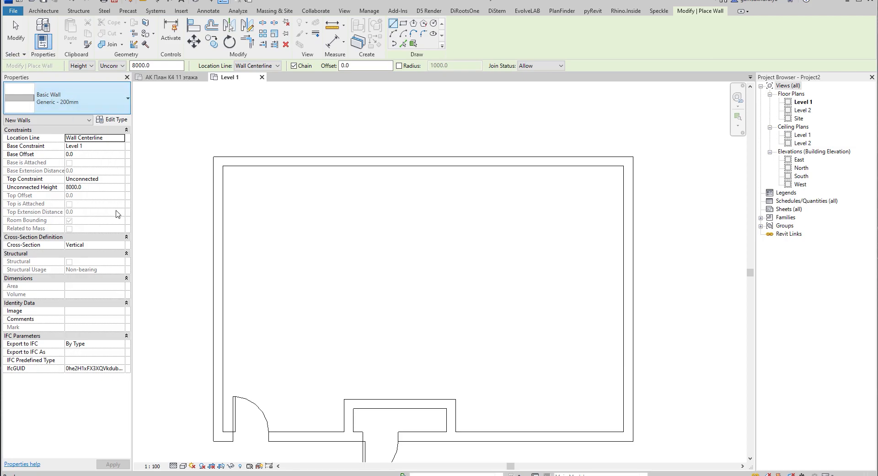
left_click(91, 98)
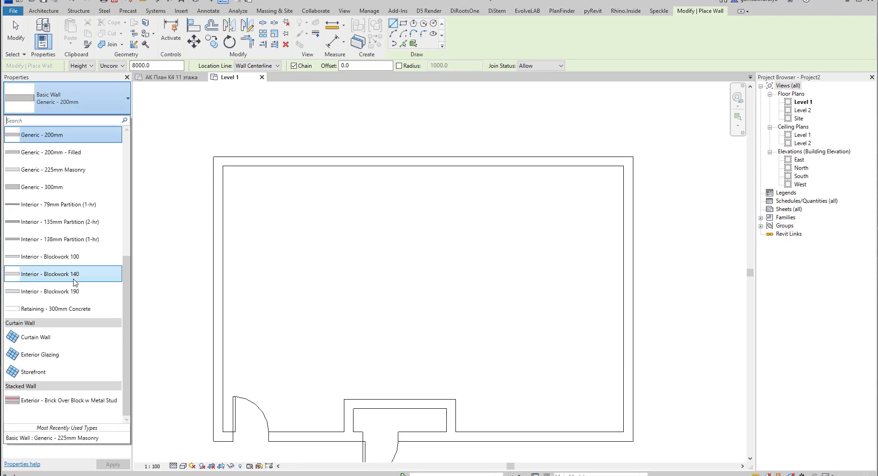
left_click(67, 357)
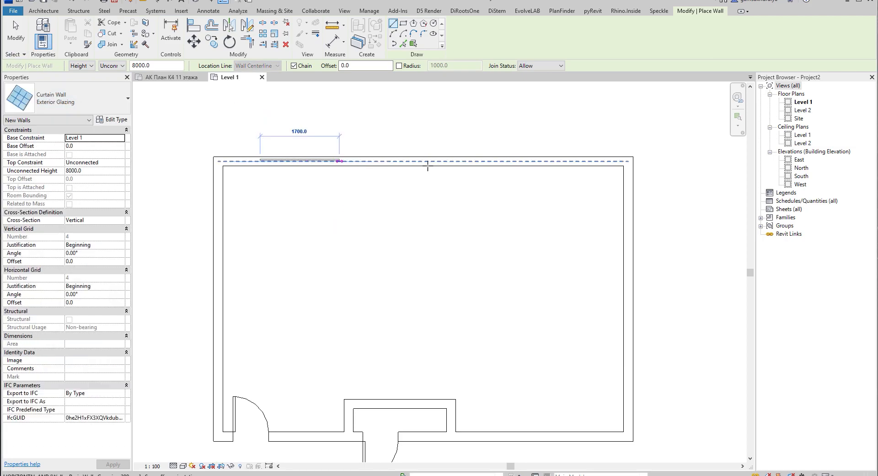
left_click(260, 161)
left_click(604, 161)
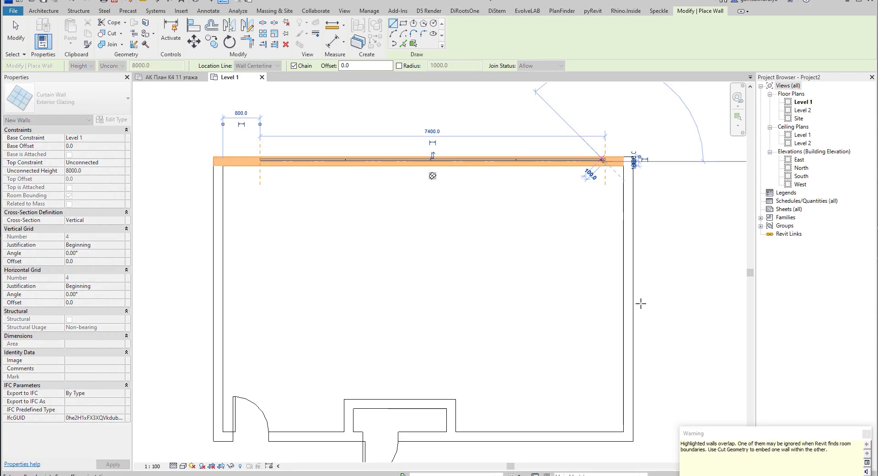
key("Escape")
key("Escape")
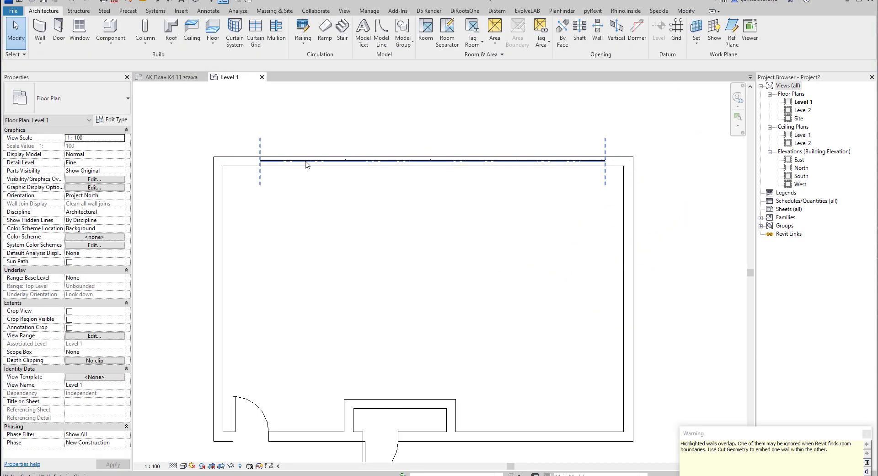
Enable Automatically Embed in the Exterior Glazing type of the curtain wall on the upper outer wall
left_click(306, 164)
left_click(112, 120)
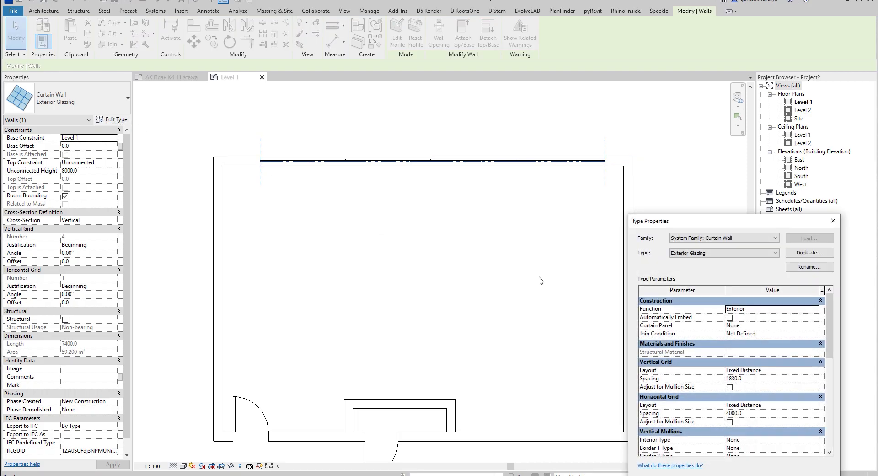
left_click(730, 318)
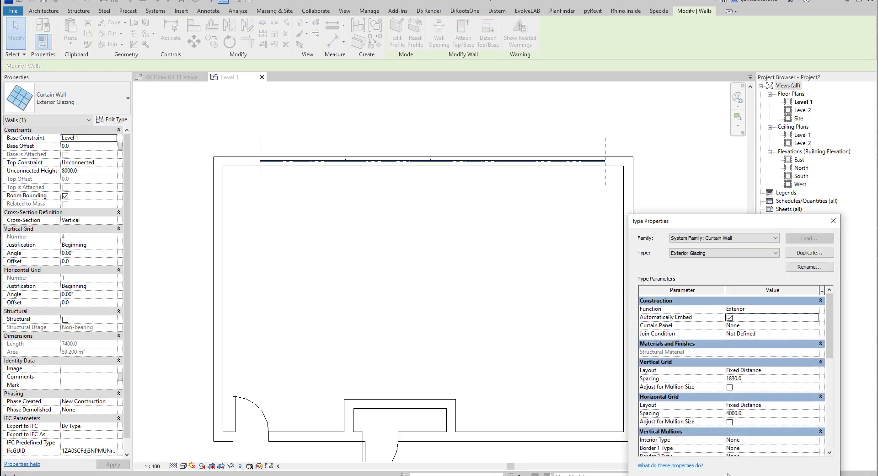
key("Return")
left_click(484, 251)
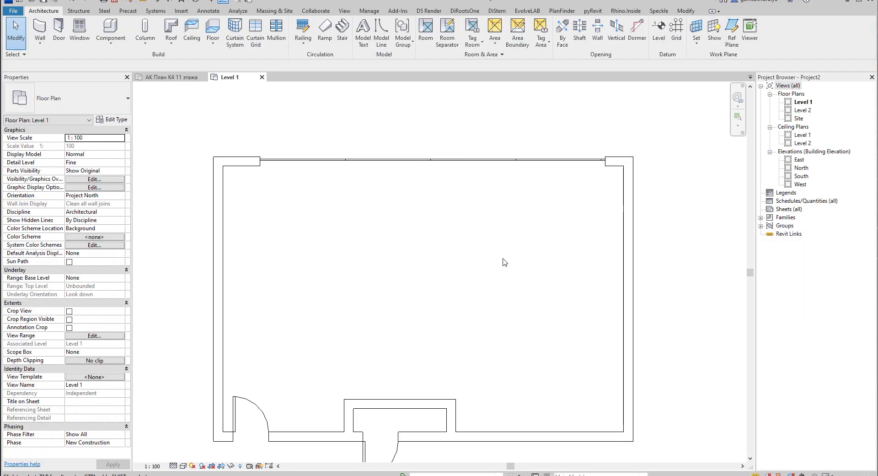
Try to set the curtain wall's top constraint to Up to level: Level 1
left_click(418, 161)
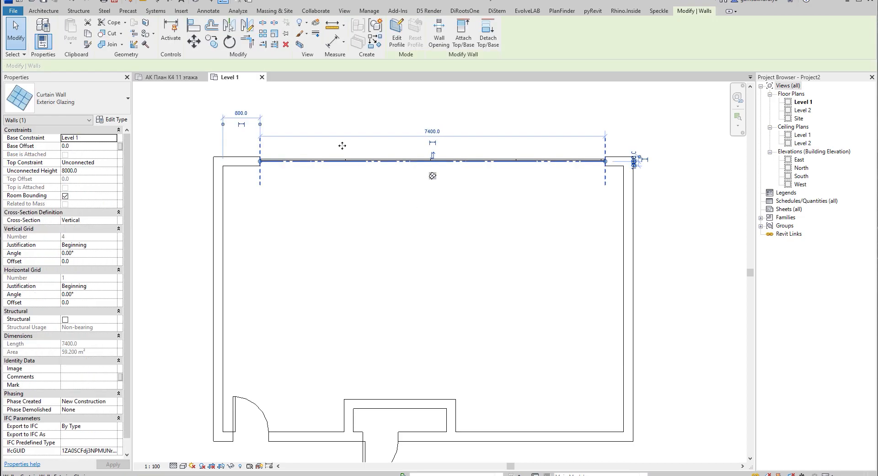
left_click(113, 175)
left_click(115, 162)
left_click(109, 176)
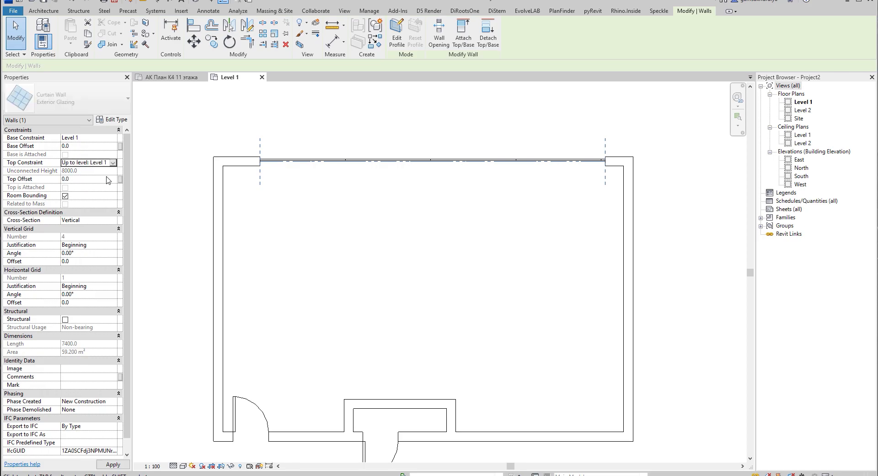
left_click(516, 274)
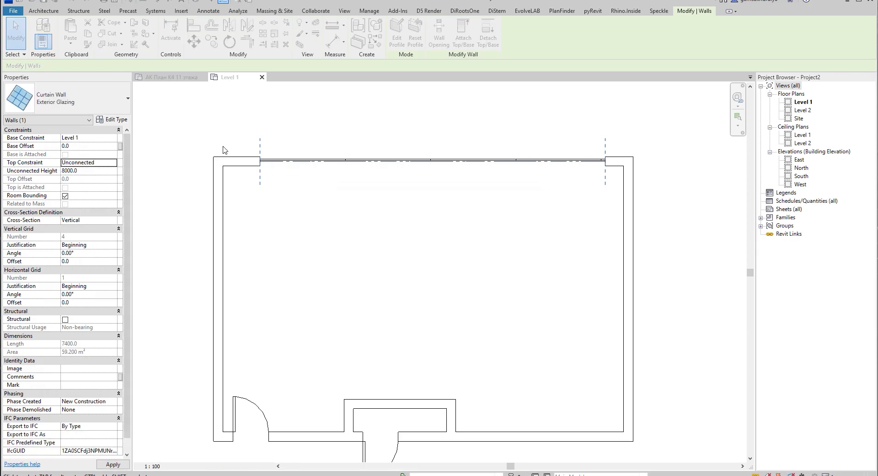
left_click(225, 150)
left_click(234, 163)
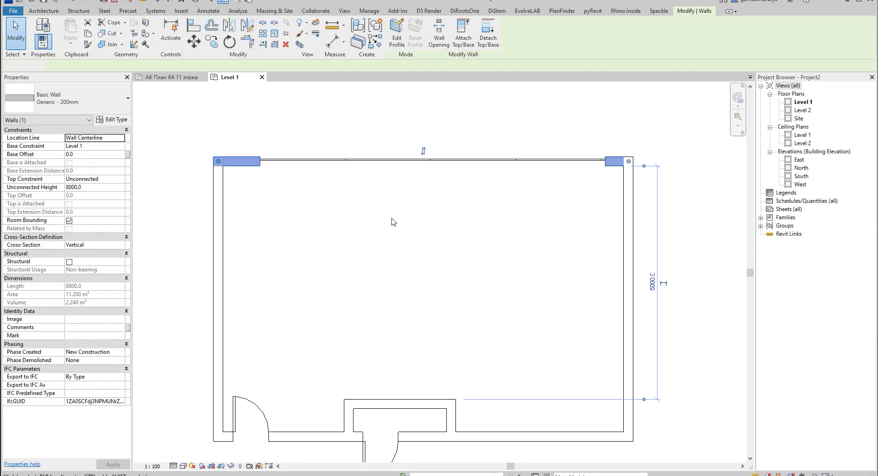
key("Escape")
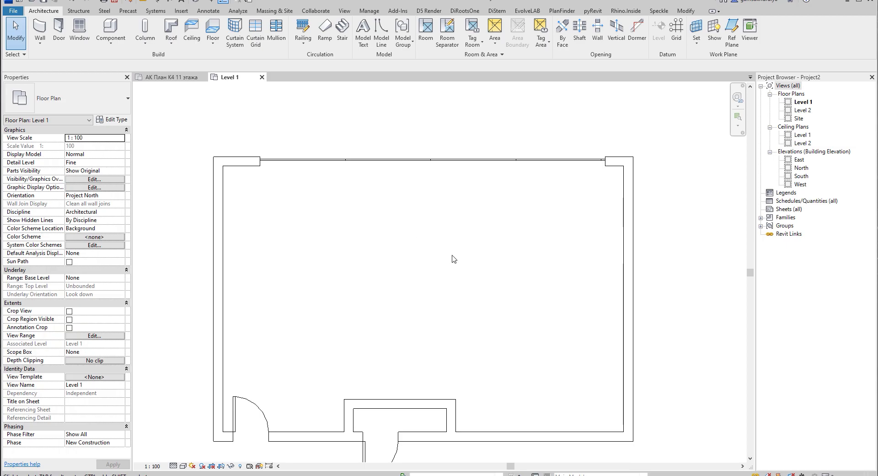
scroll(450, 263, "down", 2)
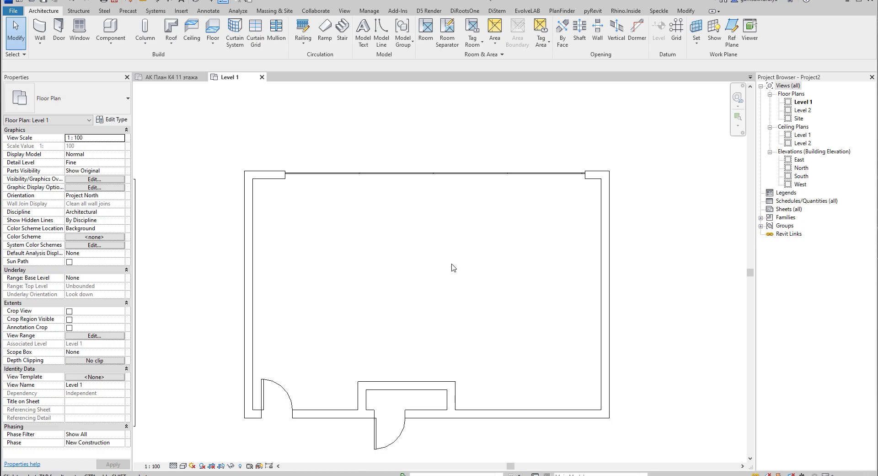
middle_click_drag(489, 322, 471, 302)
scroll(530, 357, "up", 3)
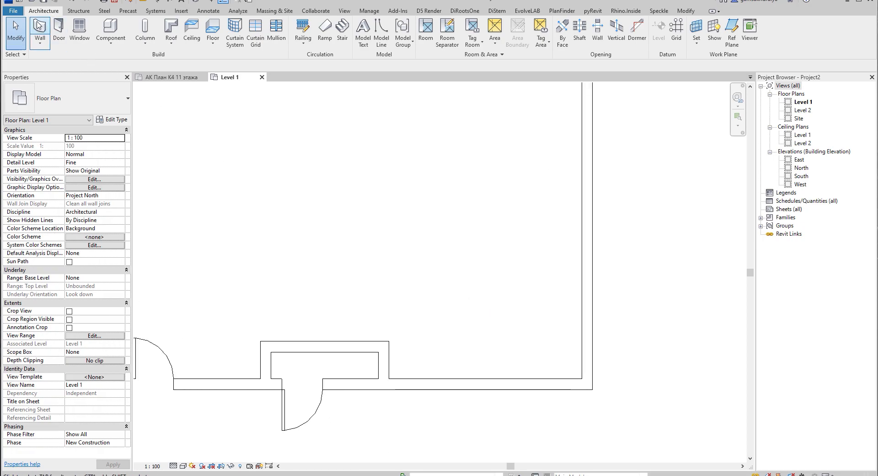
left_click(39, 28)
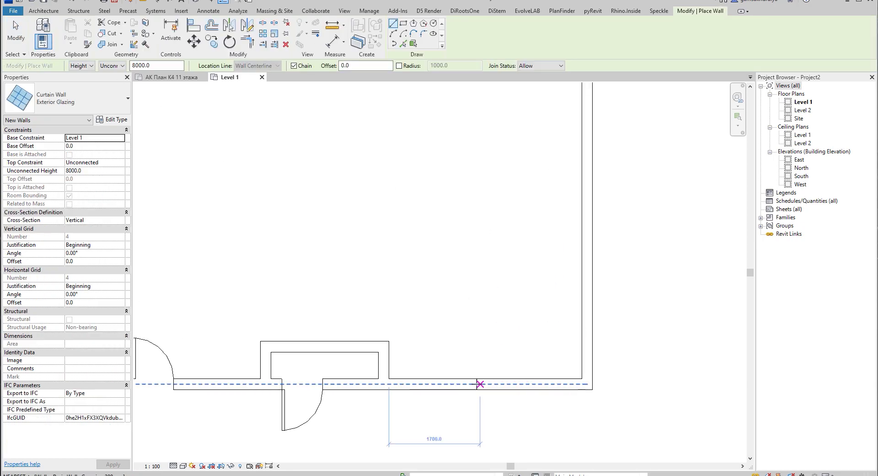
left_click(494, 384)
key("Escape")
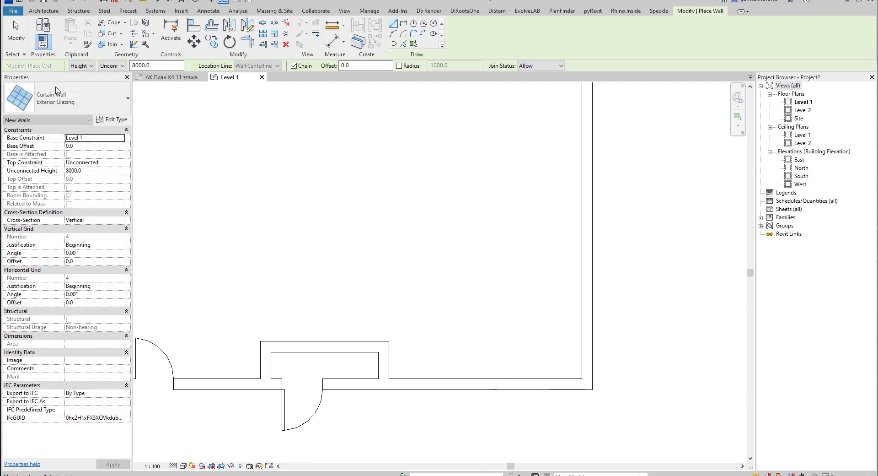
key("Escape")
Draw two Generic - 200mm walls from the lower outer wall east of the niche, going north and east to the east outer wall
left_click(506, 383)
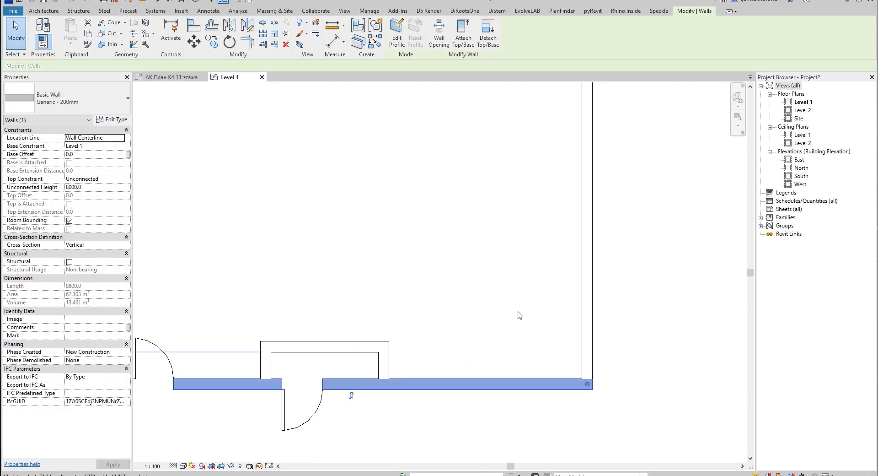
key("c")
key("s")
left_click(491, 383)
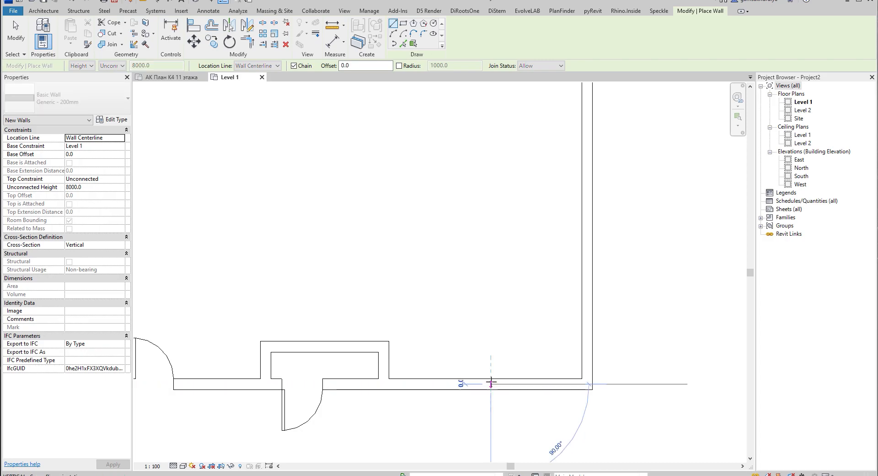
left_click(491, 207)
left_click(581, 207)
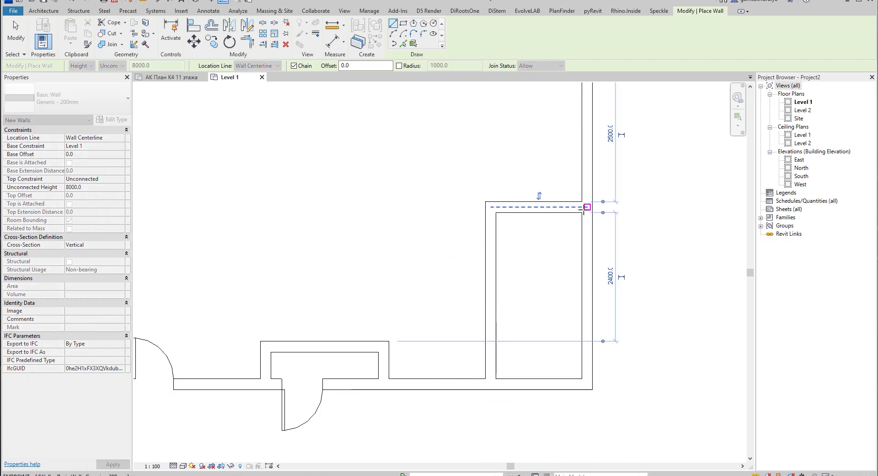
key("Escape")
key("Escape")
Trim the new walls with the lower and east outer walls to cut the southeast corner out of the outline
left_click(466, 390)
left_click(491, 328)
left_click(567, 204)
left_click(584, 188)
key("Escape")
scroll(602, 304, "down", 3)
middle_click_drag(638, 320, 654, 325)
scroll(470, 277, "up", 2)
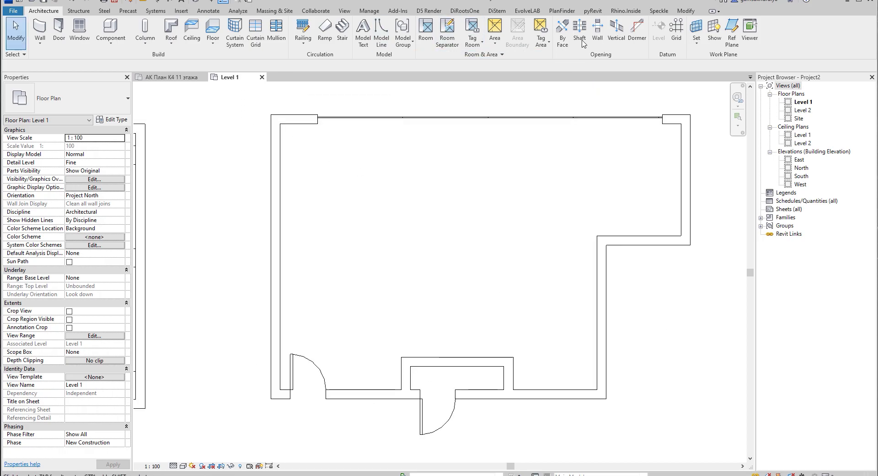
Run PlanFinder Fit with a point inside the notched outline, examine the fitted plan and cancel it
left_click(562, 10)
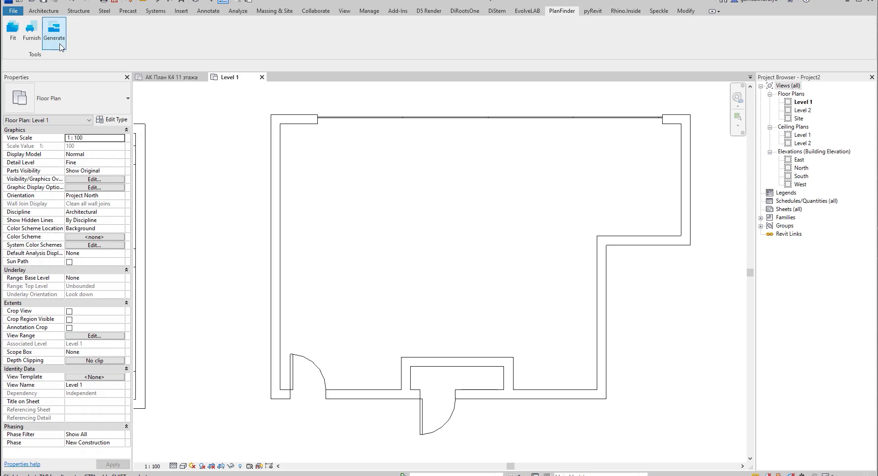
left_click(13, 29)
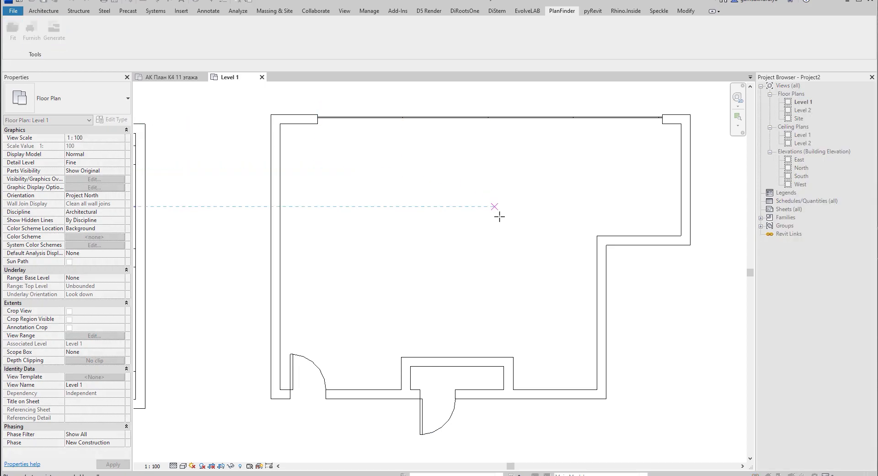
left_click(498, 294)
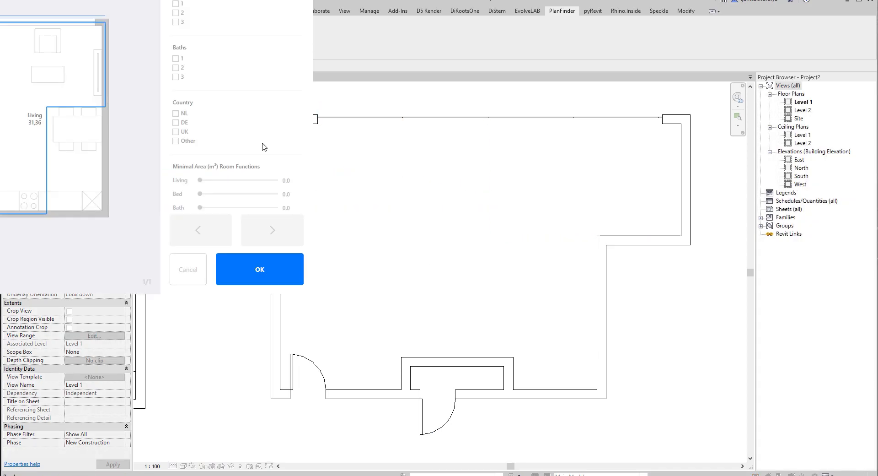
left_click_drag(36, 0, 443, 53)
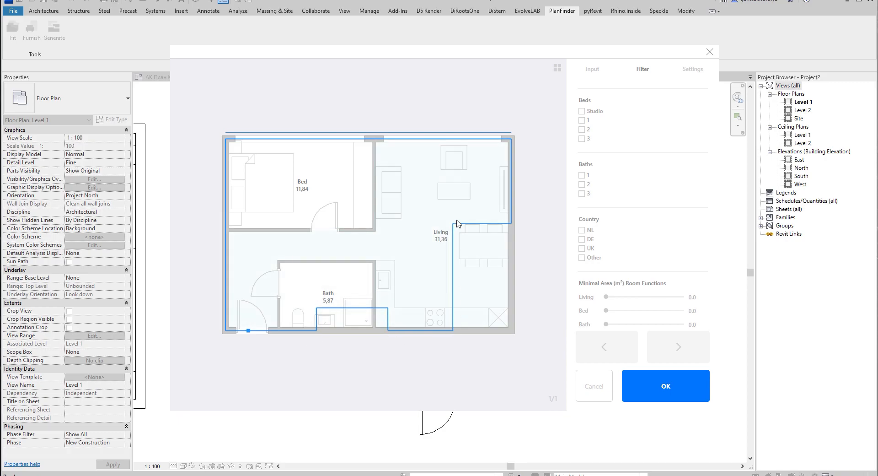
left_click(595, 386)
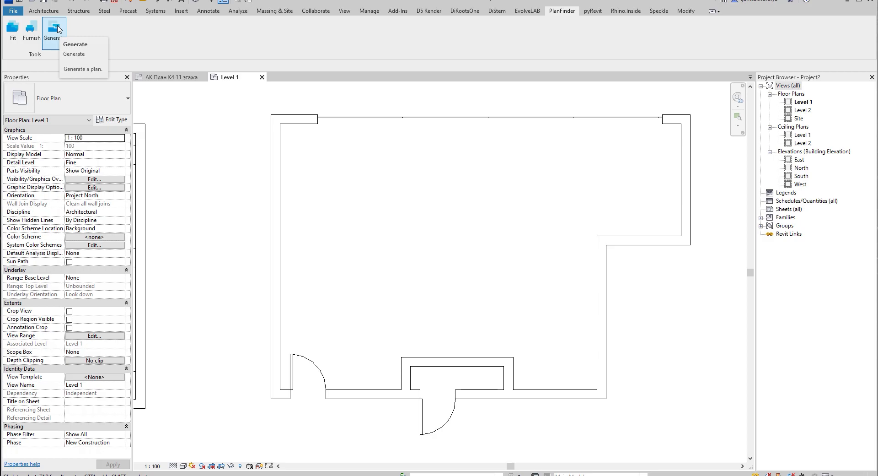
Run PlanFinder Generate for the notched outline, using multiple selection to pick the upper and east outer walls
left_click(58, 29)
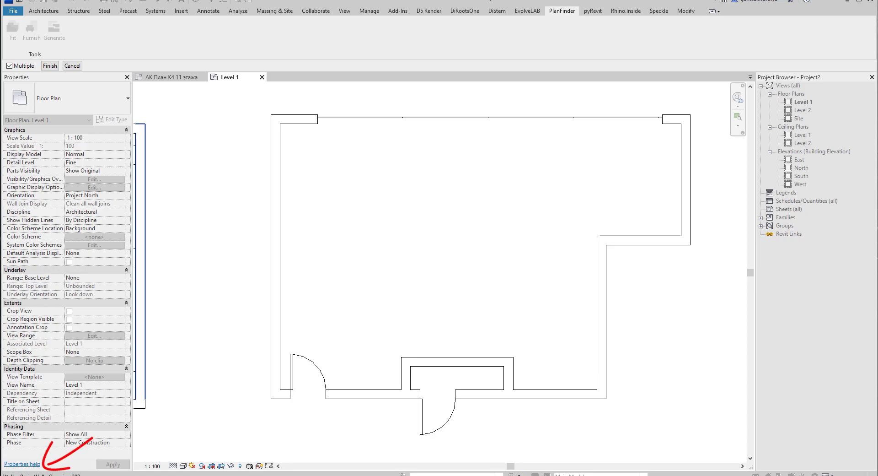
left_click(315, 122)
left_click(694, 167)
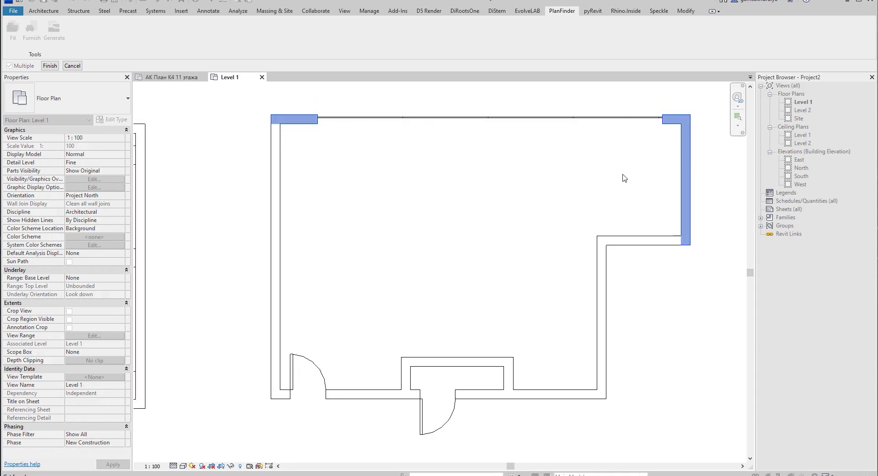
left_click(52, 66)
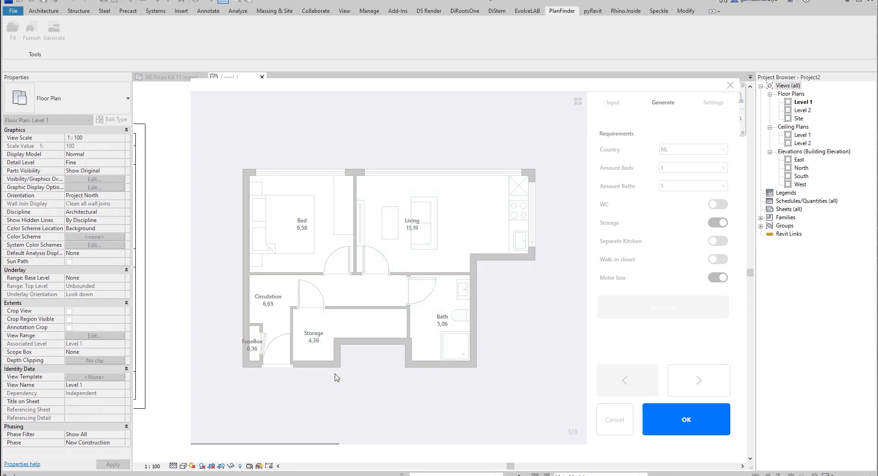
left_click_drag(432, 85, 843, 55)
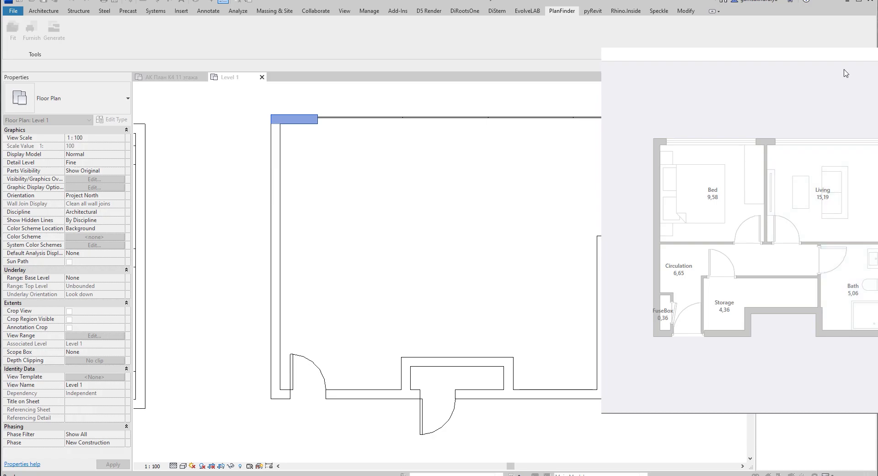
left_click_drag(824, 58, 446, 70)
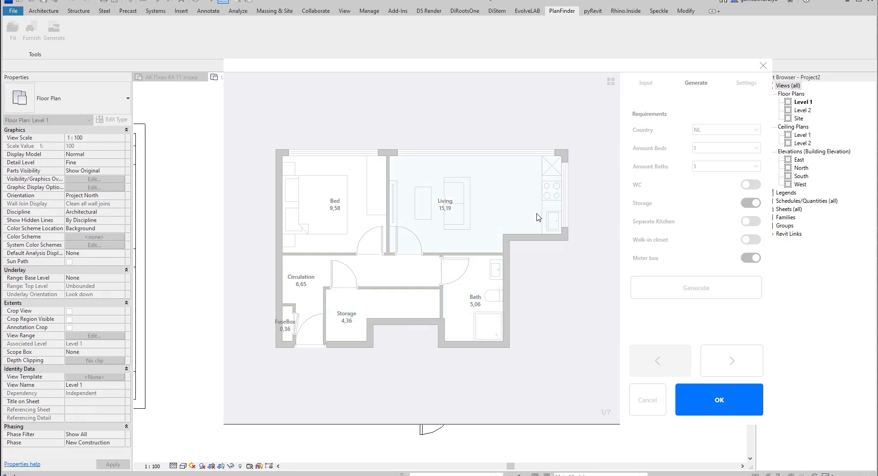
Go through all the generated apartment layouts up to the last one, comparing their room arrangements
left_click(734, 359)
left_click(739, 360)
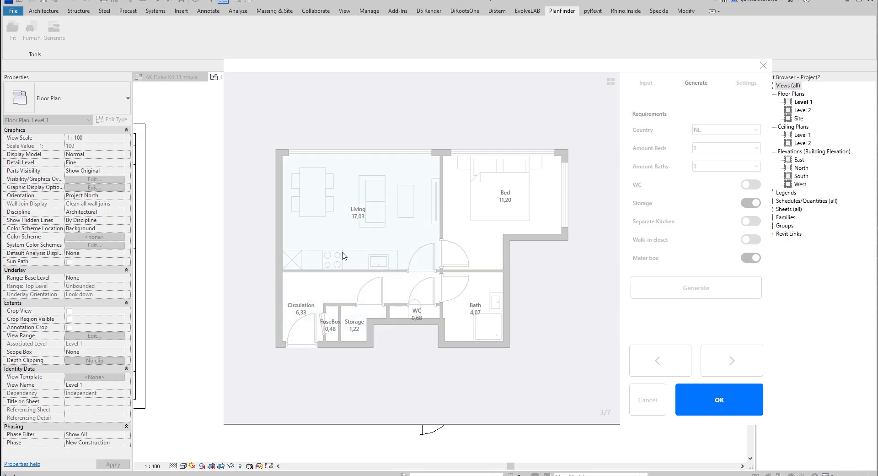
left_click(724, 361)
left_click(724, 362)
left_click(723, 363)
left_click(724, 363)
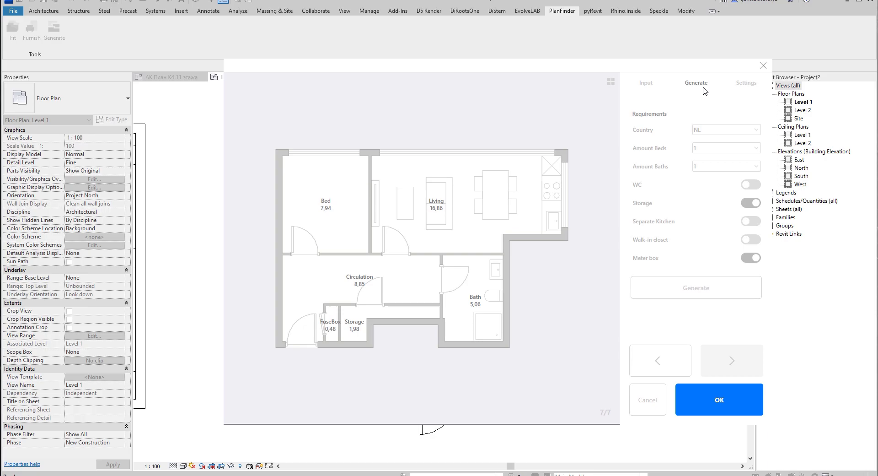
Examine the available choices for Country, Amount Beds and Amount Baths, leaving their values as they are
left_click(715, 130)
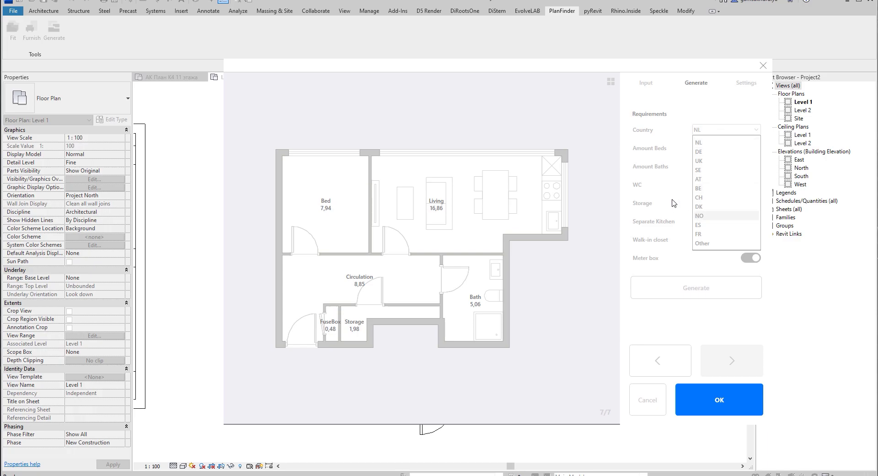
left_click(698, 99)
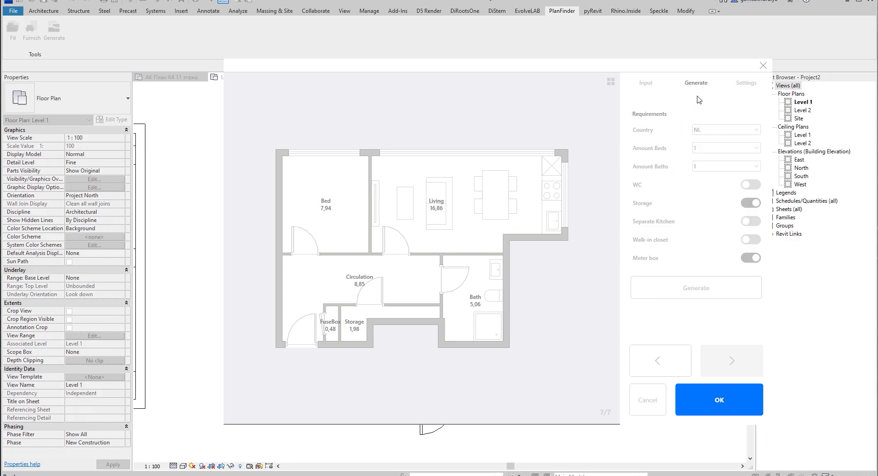
left_click(717, 148)
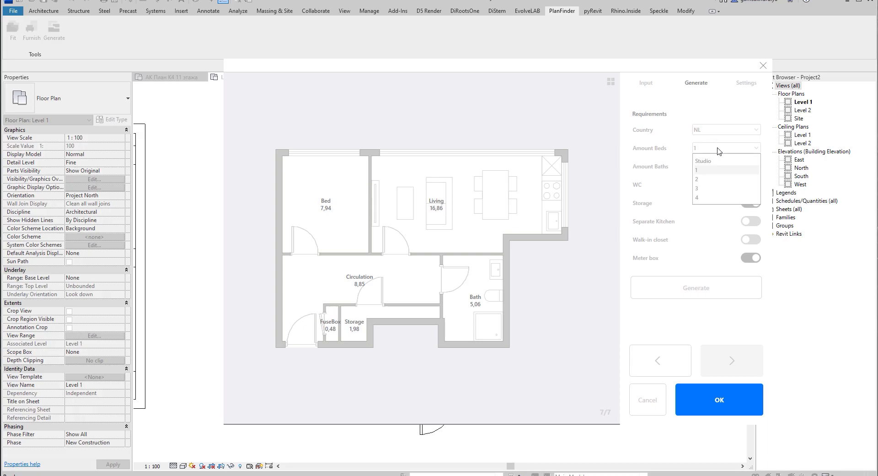
left_click(676, 165)
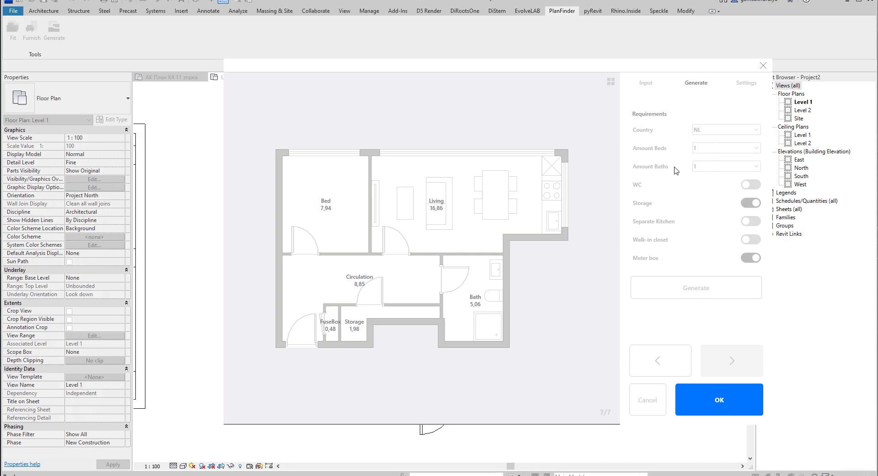
left_click(723, 167)
left_click(636, 189)
Turn off the Storage requirement, regenerate the layouts and compare the resulting variants
left_click(750, 207)
left_click(707, 280)
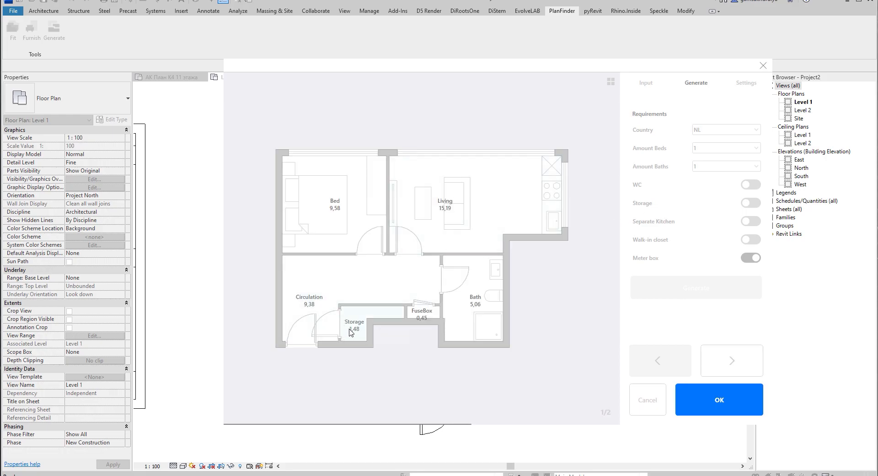
left_click(723, 361)
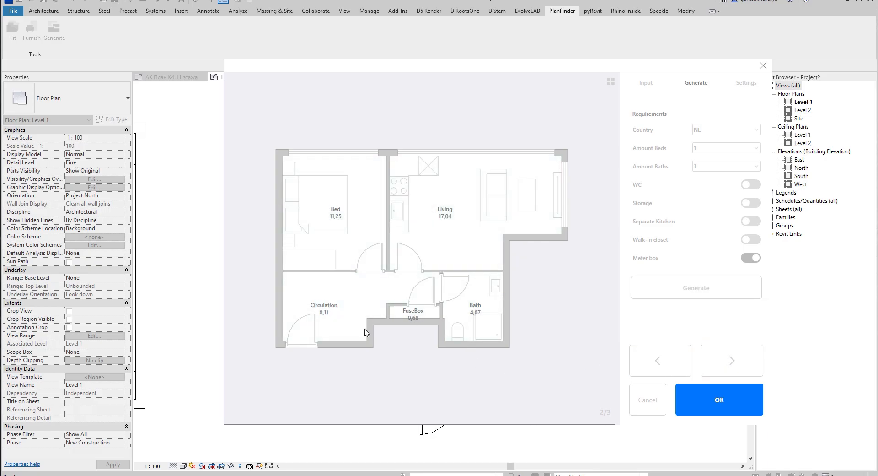
left_click(663, 365)
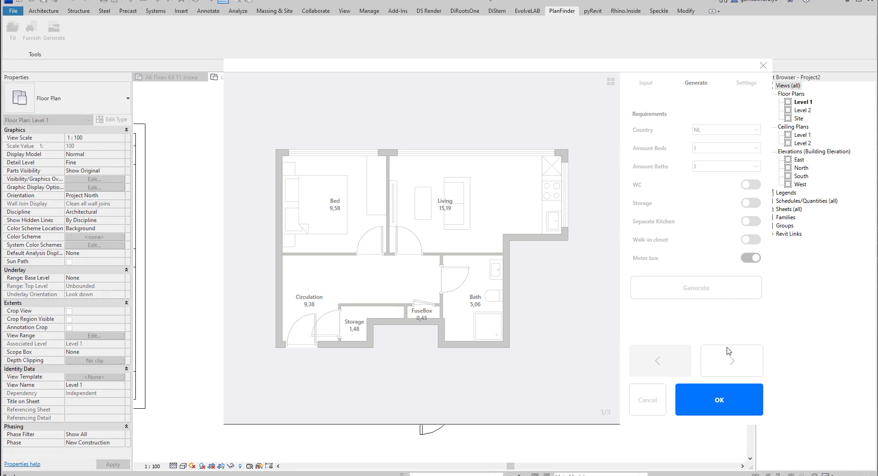
left_click(731, 369)
left_click(731, 366)
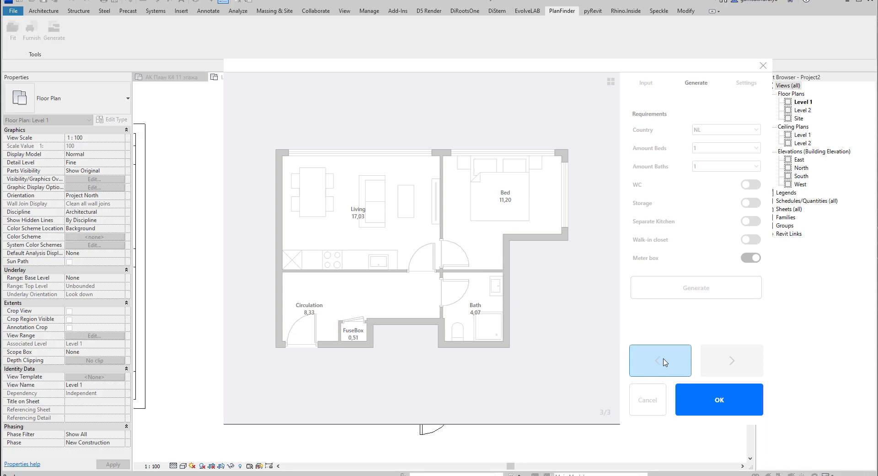
Turn on the Separate Kitchen requirement, regenerate the layouts and examine the first variant
left_click(755, 222)
left_click(706, 291)
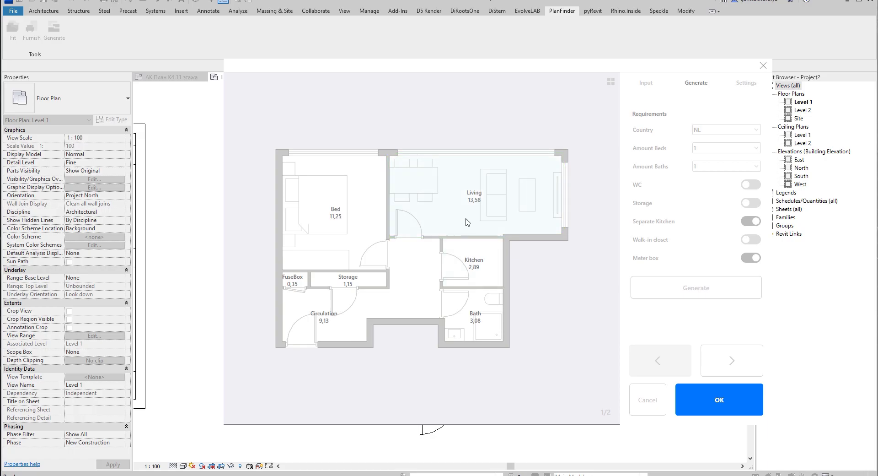
left_click(360, 207)
left_click(359, 210)
left_click(370, 217)
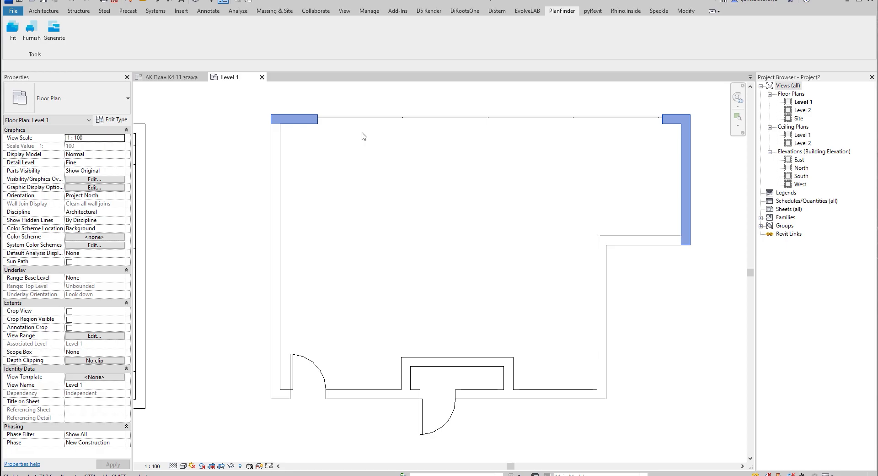
Switch to the АК План К4 11 этажа floor plan, dismiss the save reminder and look over the whole floor
left_click(169, 77)
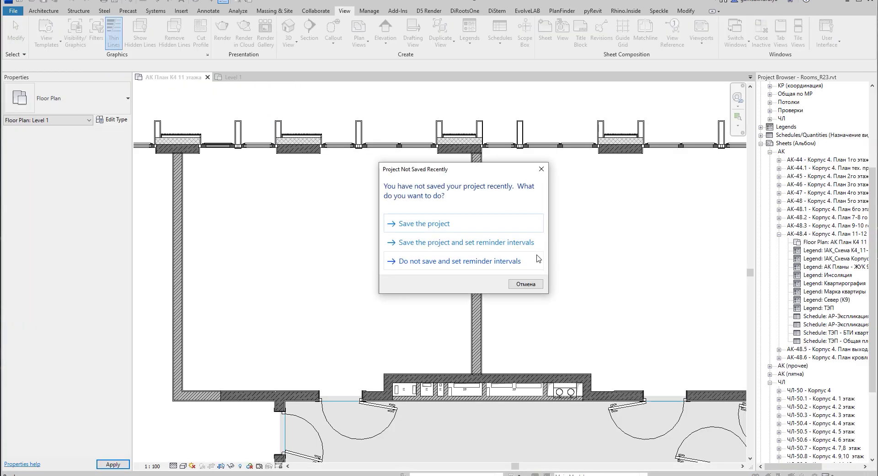
left_click(541, 169)
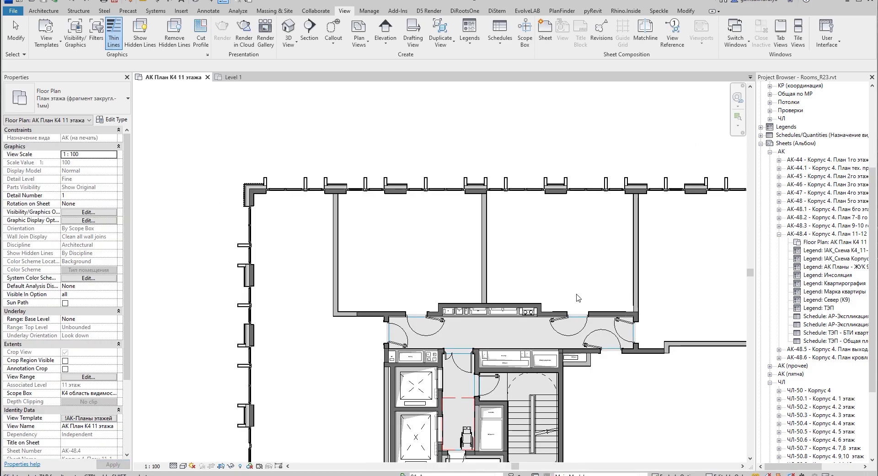
middle_click_drag(576, 298, 467, 213)
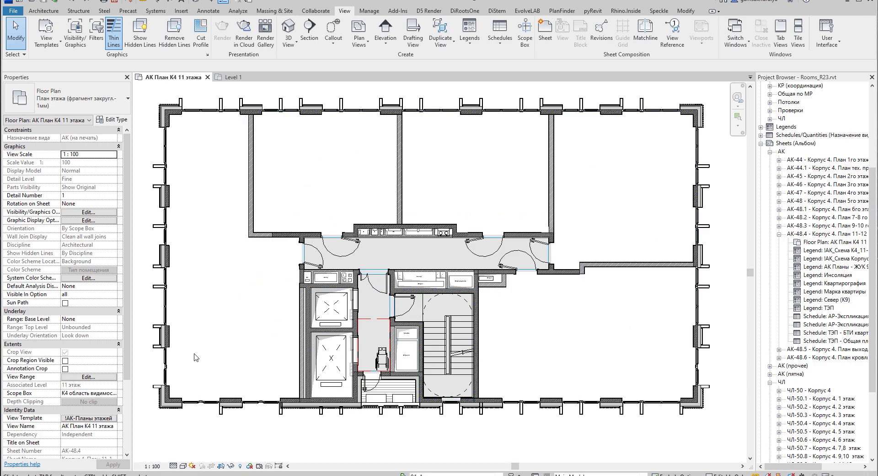
middle_click_drag(320, 191, 360, 214)
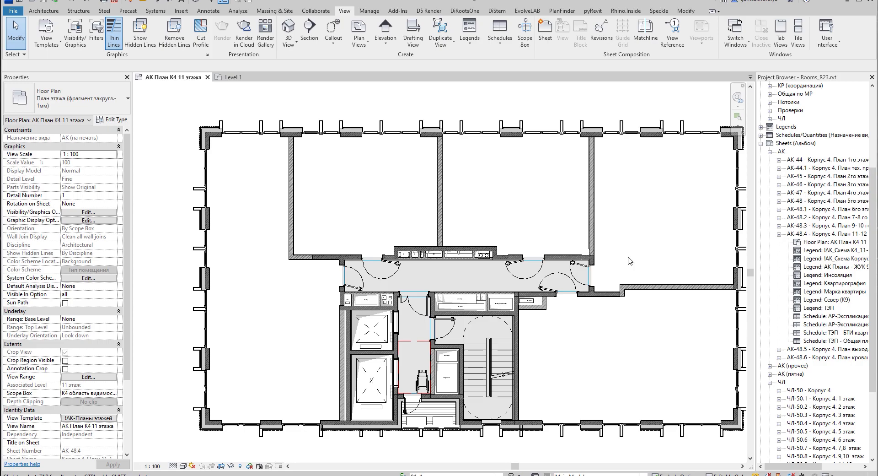
middle_click_drag(555, 318, 528, 302)
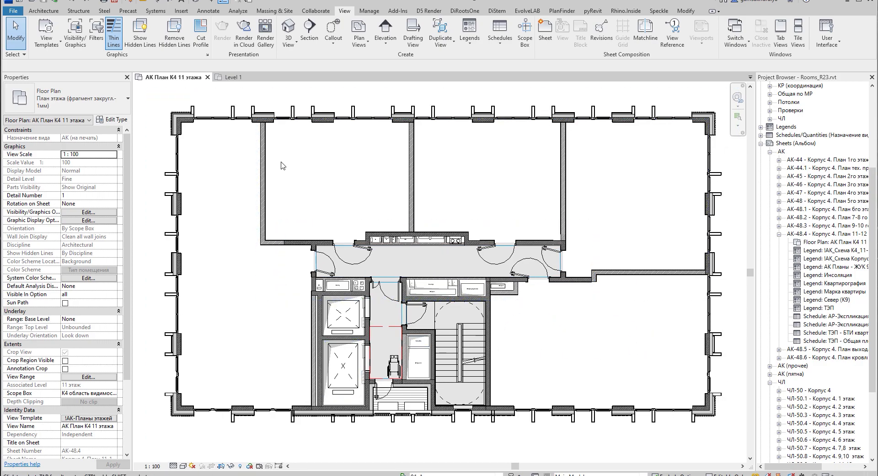
Start generating a PlanFinder layout for the empty corner apartment beside the staircase, picking a point inside it
scroll(549, 357, "up", 2)
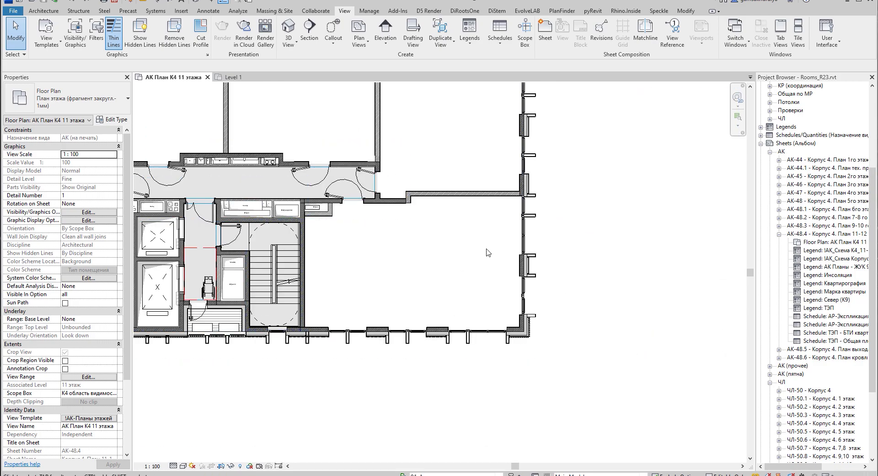
scroll(398, 229, "up", 1)
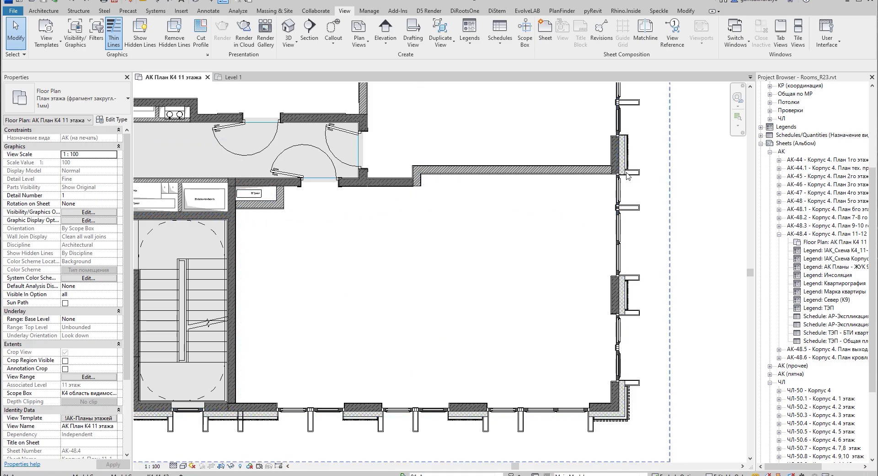
middle_click_drag(404, 279, 382, 265)
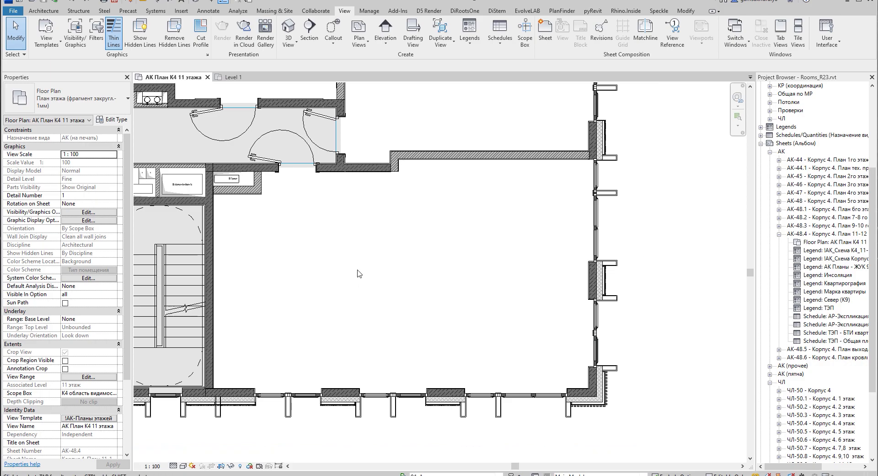
left_click(566, 15)
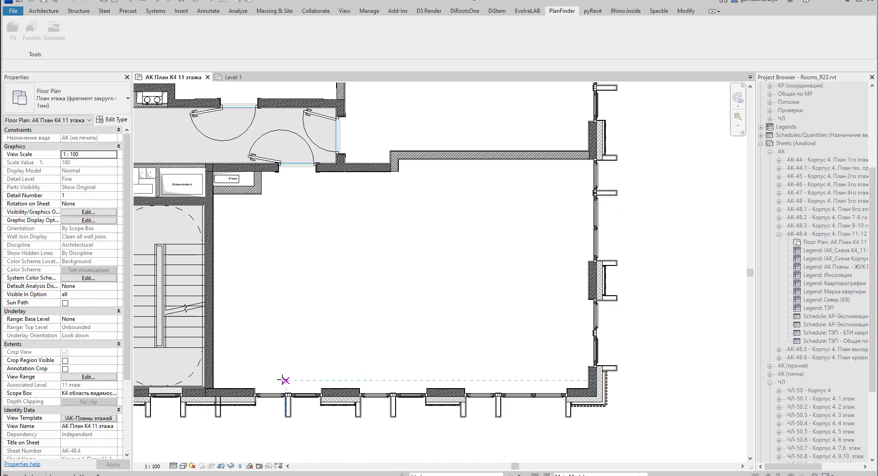
left_click(416, 258)
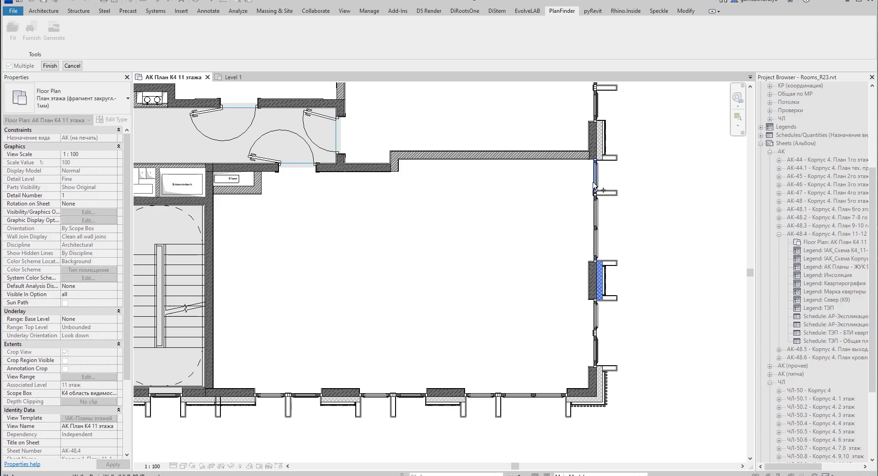
Select the exterior wall segments along the apartment's east and south sides as facades and finish the selection
left_click(590, 389)
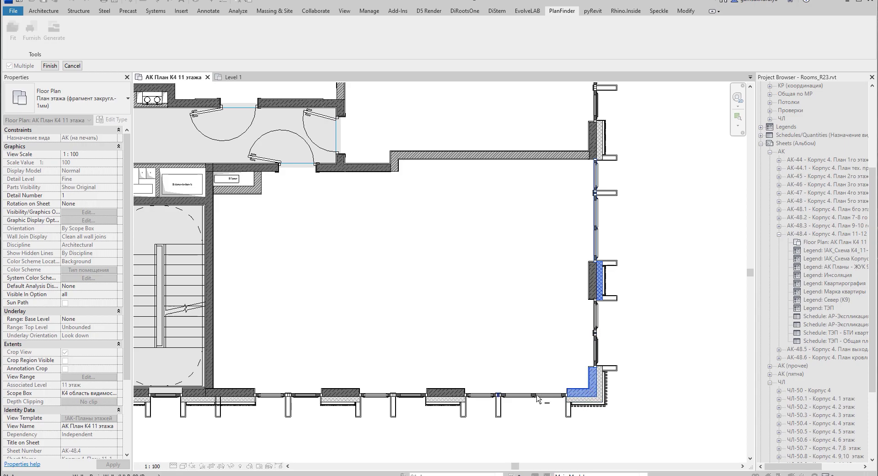
left_click(446, 401)
left_click(341, 392)
left_click(231, 393)
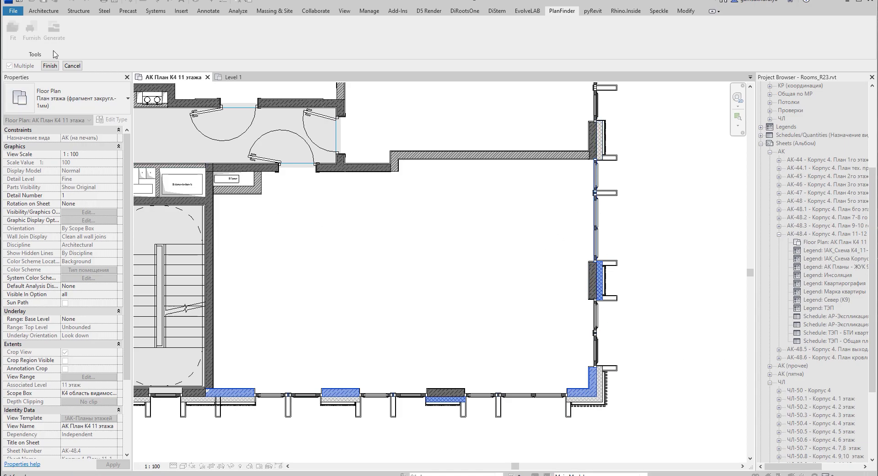
left_click(49, 66)
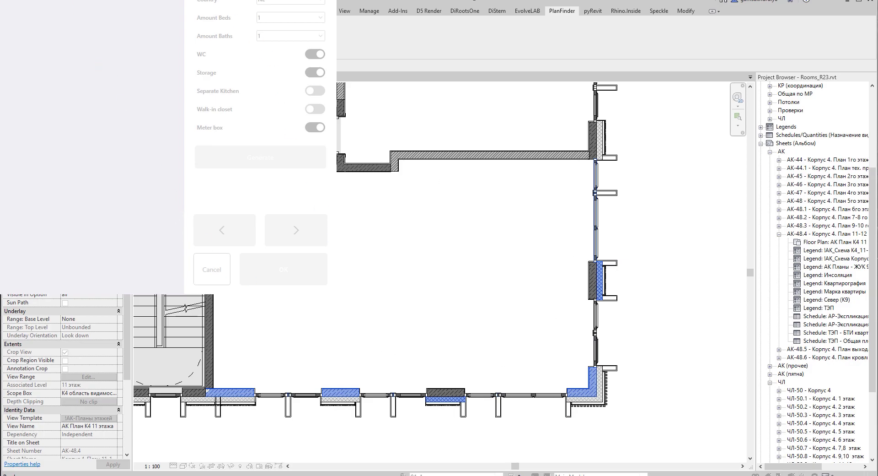
Bring the PlanFinder window fully into view and compare the first three generated one-bed variants
left_click_drag(74, 0, 567, 86)
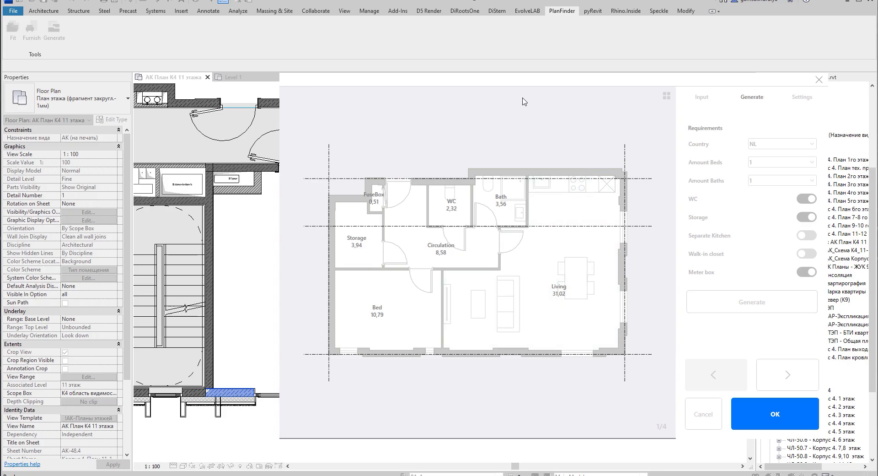
left_click_drag(523, 81, 484, 276)
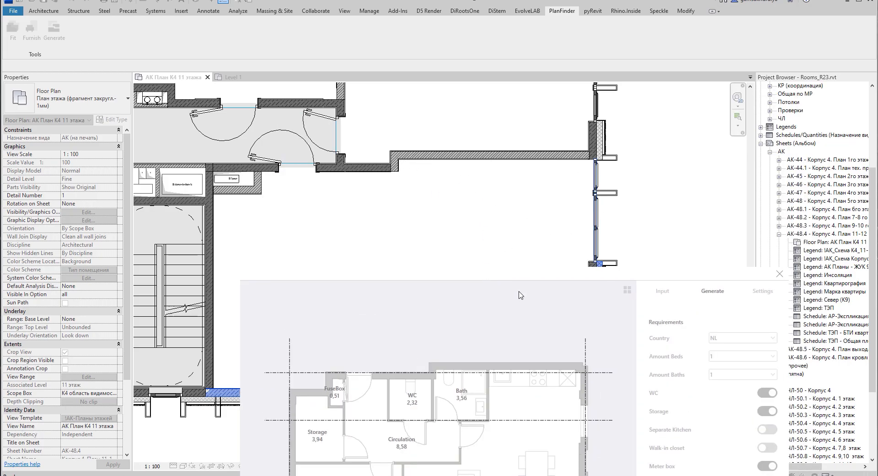
left_click_drag(652, 277, 629, 105)
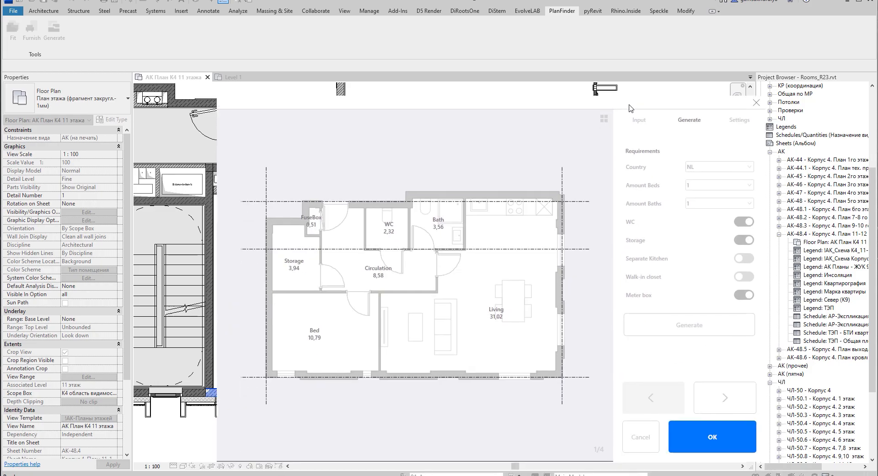
left_click(740, 396)
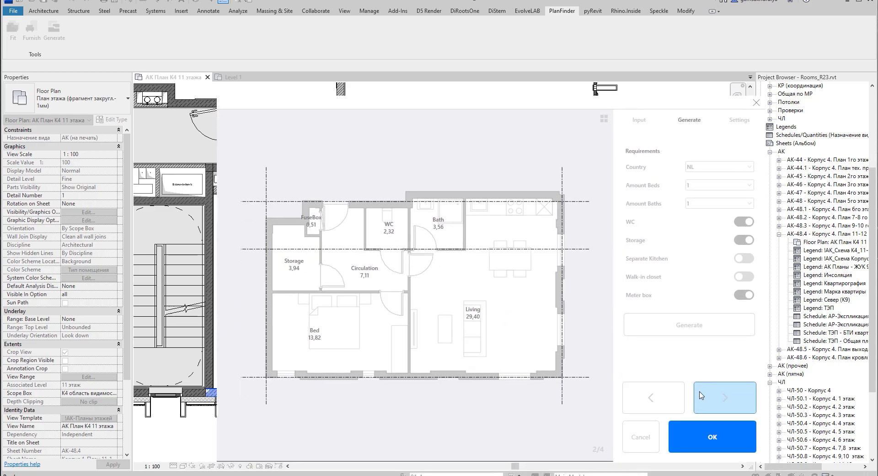
left_click(722, 391)
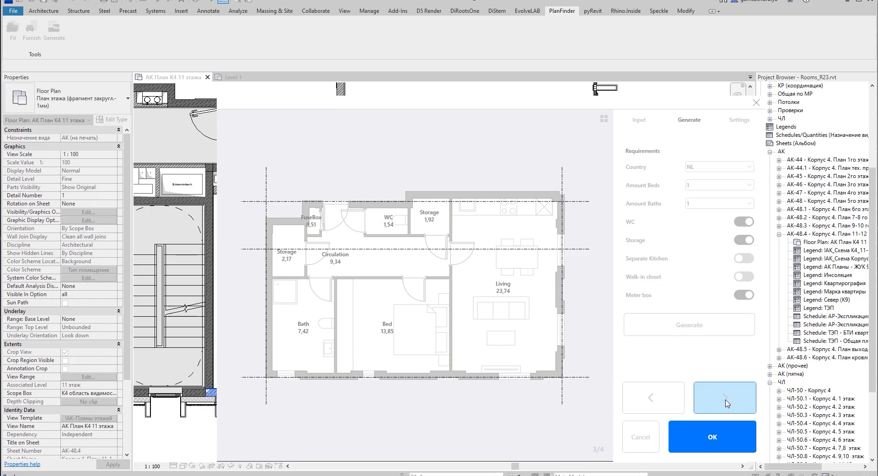
Turn on the Separate Kitchen requirement, regenerate the layouts and compare all the resulting variants
left_click(745, 258)
left_click(704, 322)
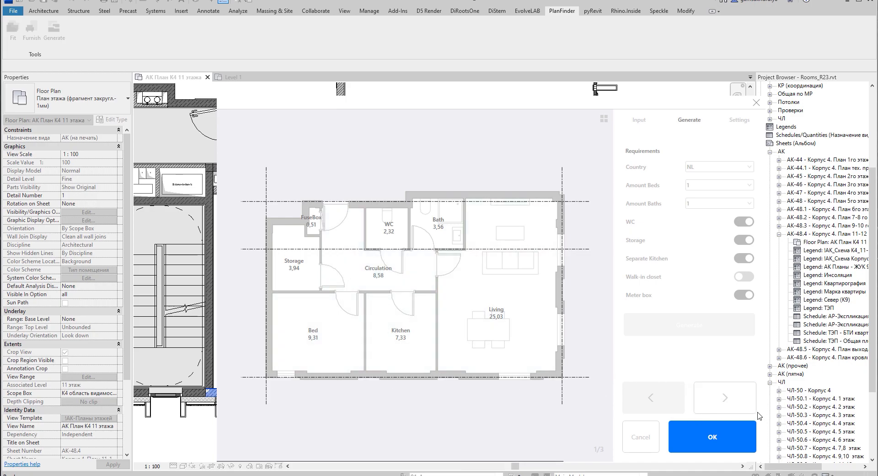
left_click(730, 394)
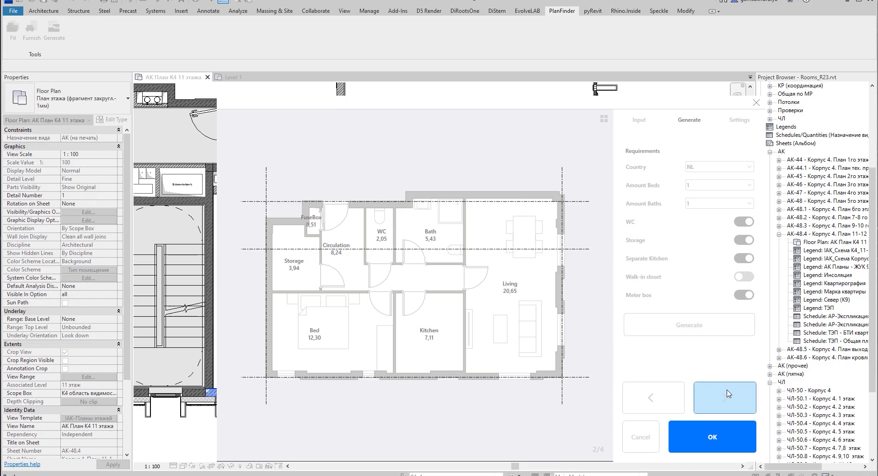
left_click(730, 394)
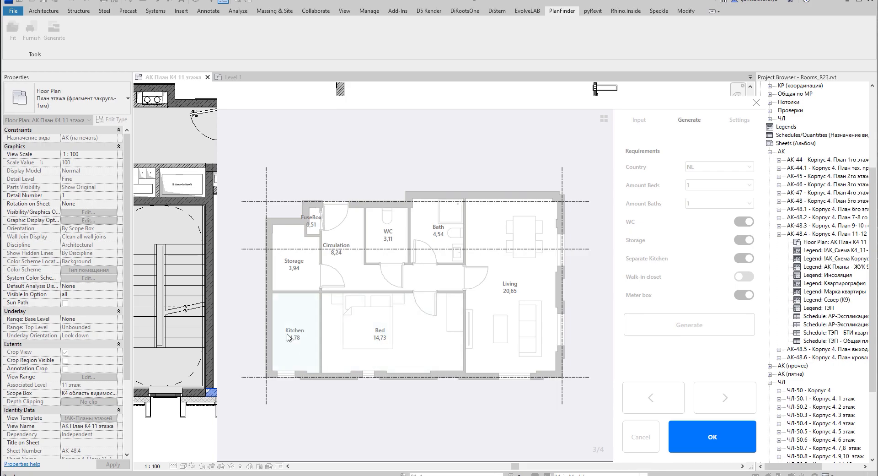
left_click(726, 397)
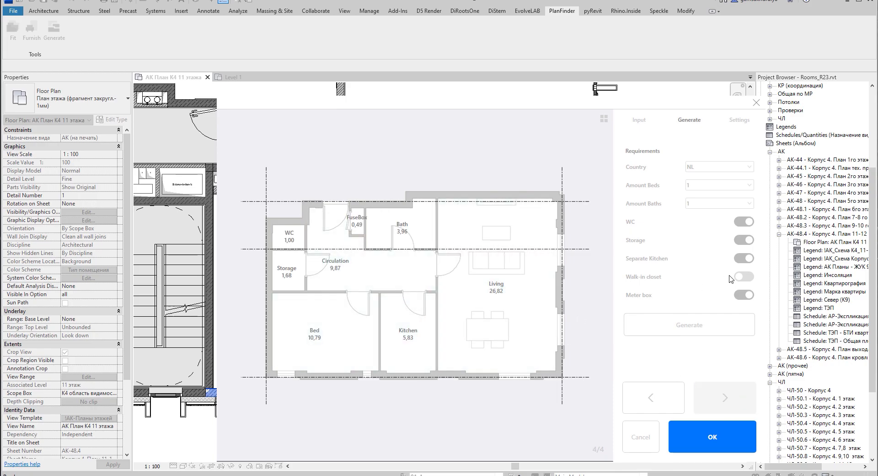
Turn off the Separate Kitchen requirement, set Amount Beds to 2 and regenerate the layouts
left_click(744, 258)
left_click(697, 326)
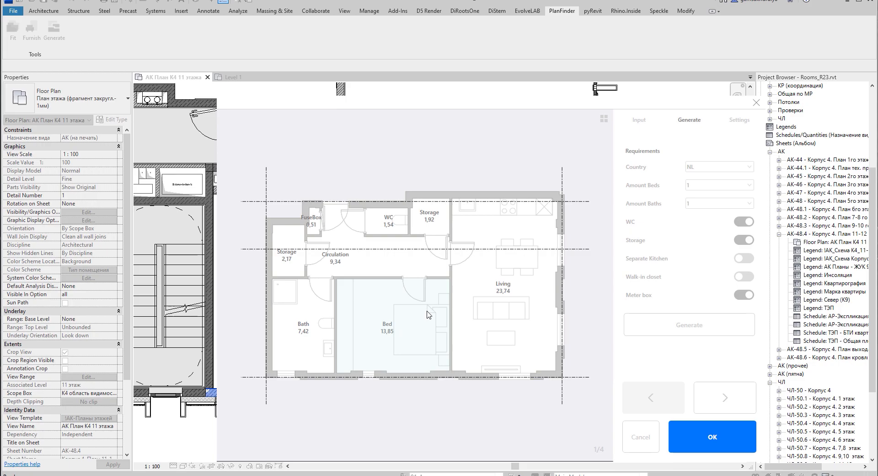
left_click(700, 186)
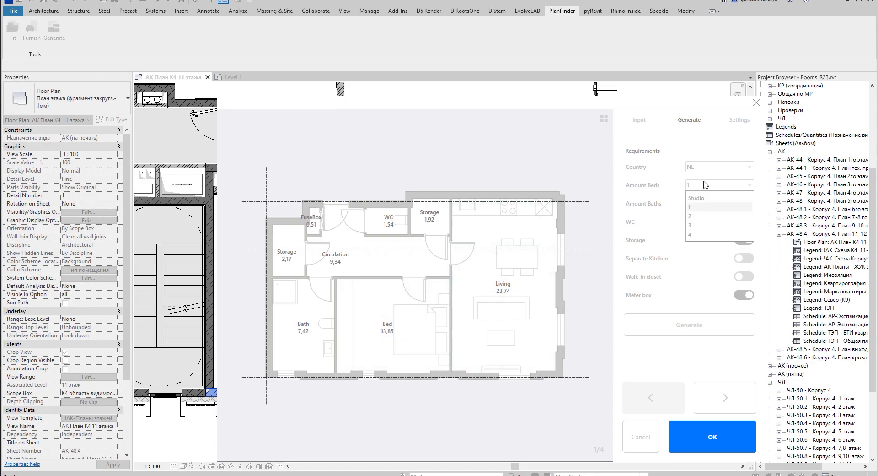
left_click(702, 216)
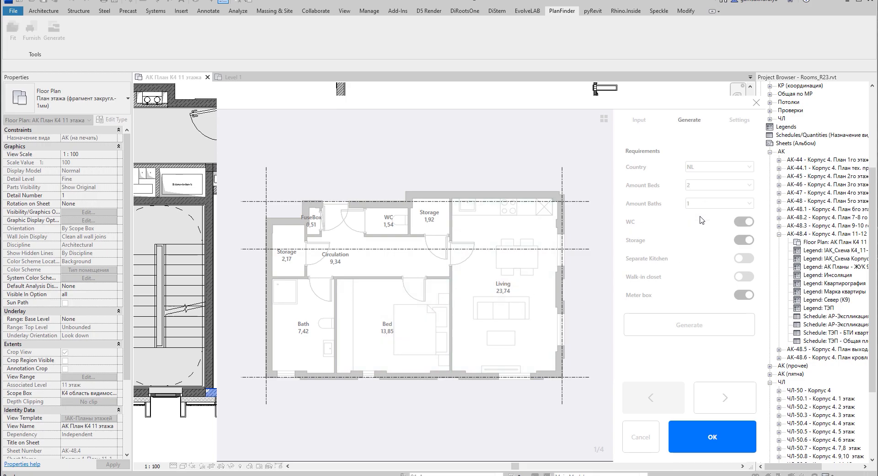
left_click(694, 316)
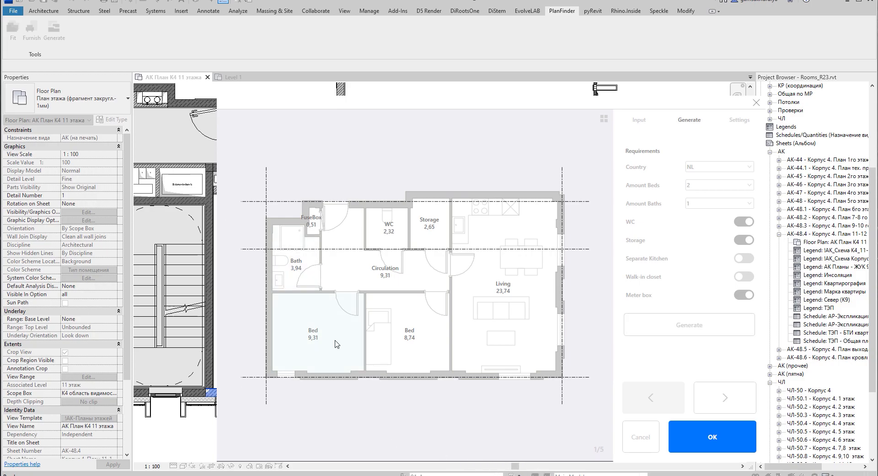
Compare the two-bed variants and place the second one in the apartment
left_click(697, 388)
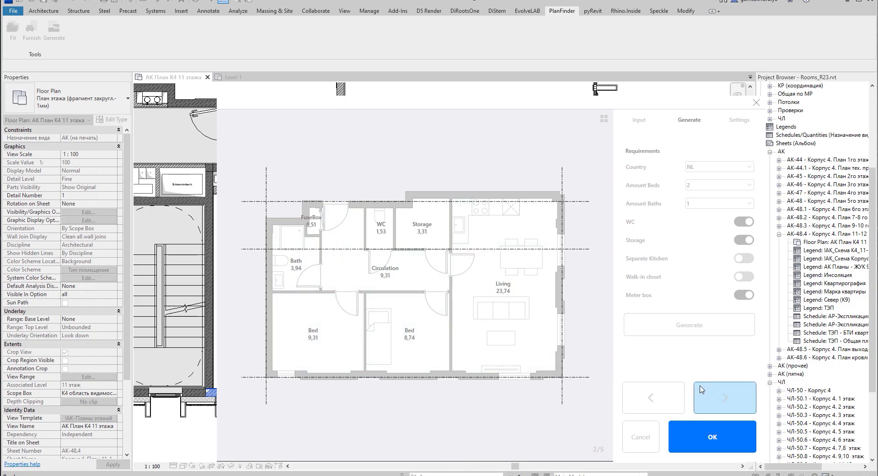
left_click(696, 387)
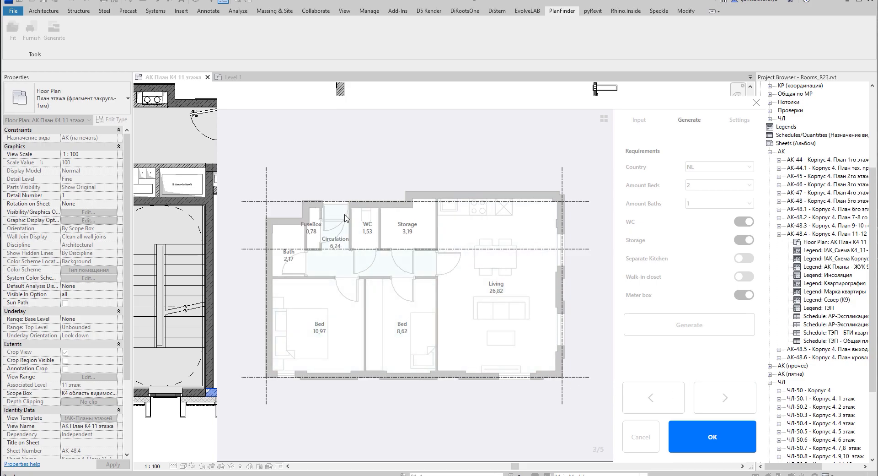
left_click(721, 409)
left_click(730, 399)
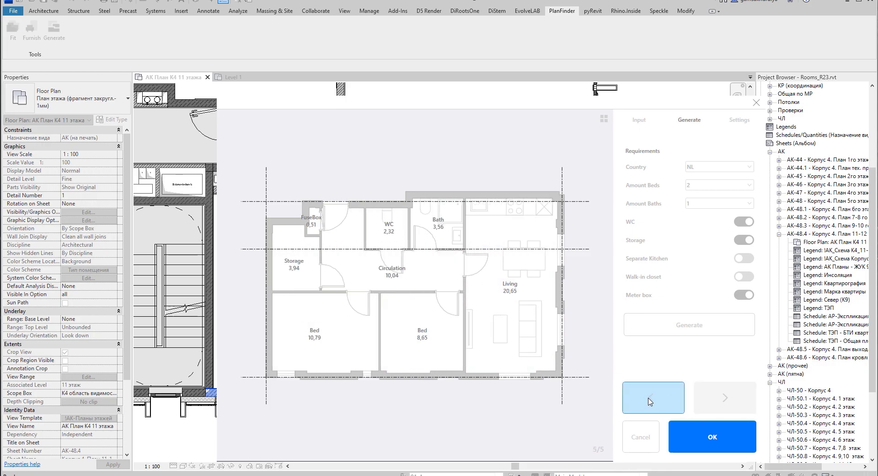
left_click(671, 405)
left_click(666, 403)
left_click(661, 400)
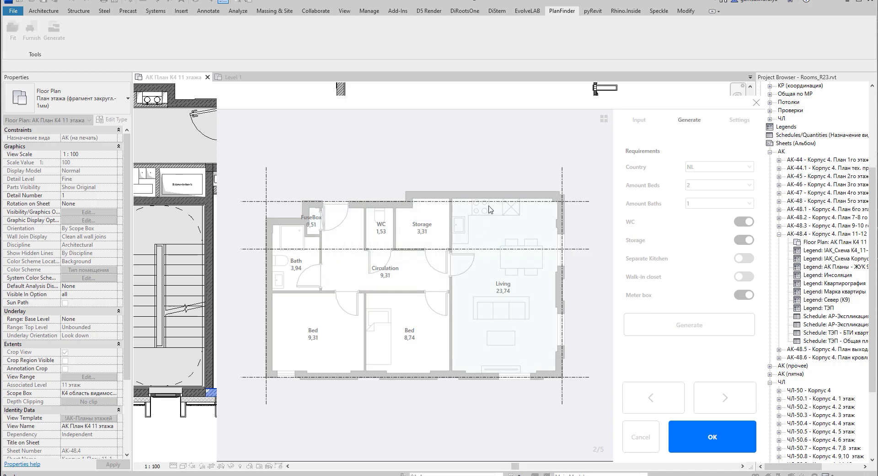
left_click(723, 431)
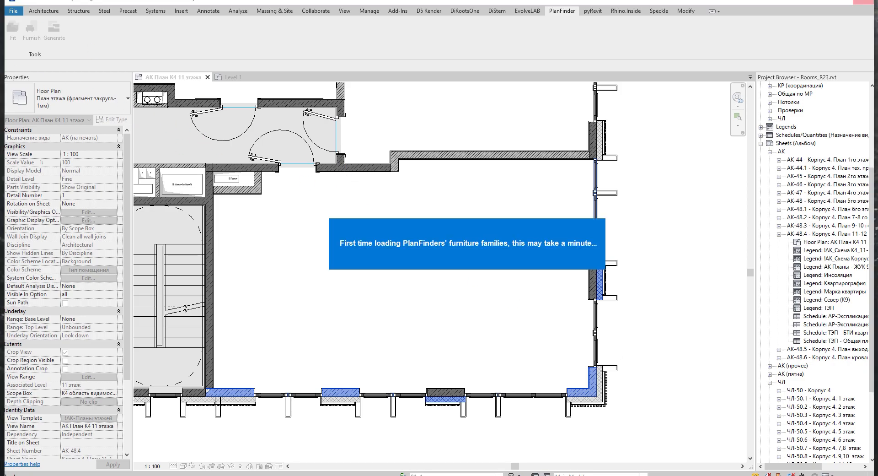
Examine the door types available for the generated bathroom door, close the list and look over the placed apartment layout
scroll(358, 276, "up", 2)
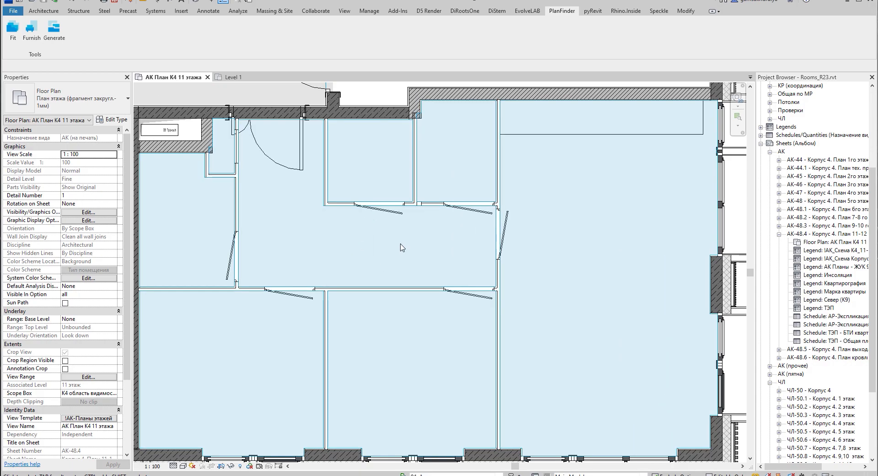
middle_click_drag(297, 258, 335, 255)
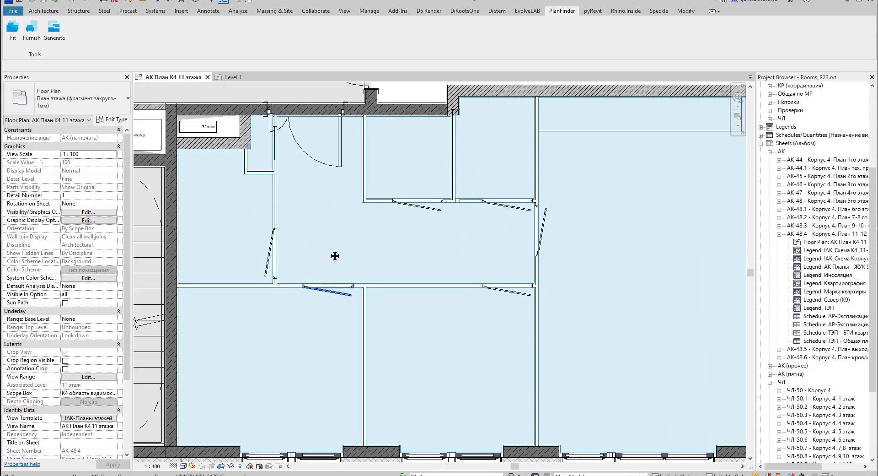
left_click(270, 251)
left_click(73, 99)
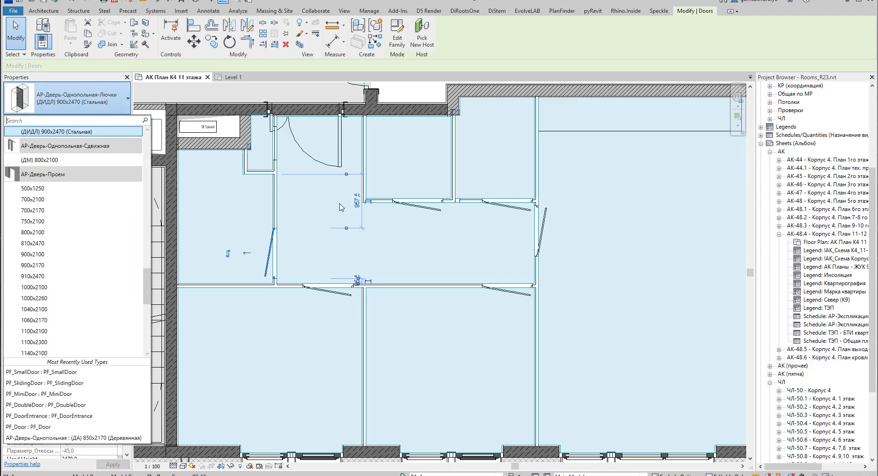
left_click(423, 261)
left_click(73, 98)
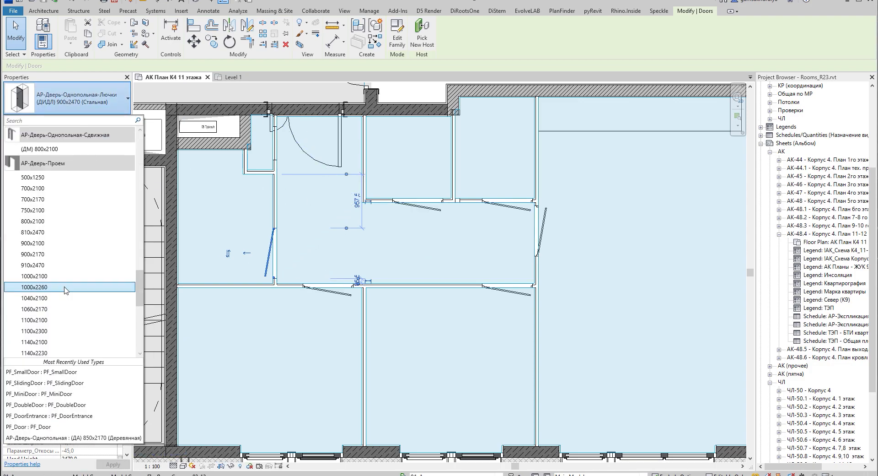
scroll(86, 247, "up", 10)
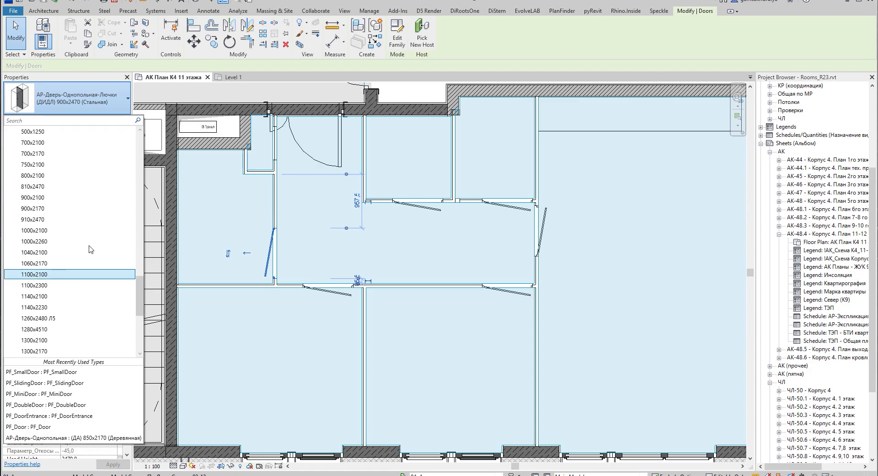
scroll(99, 254, "up", 10)
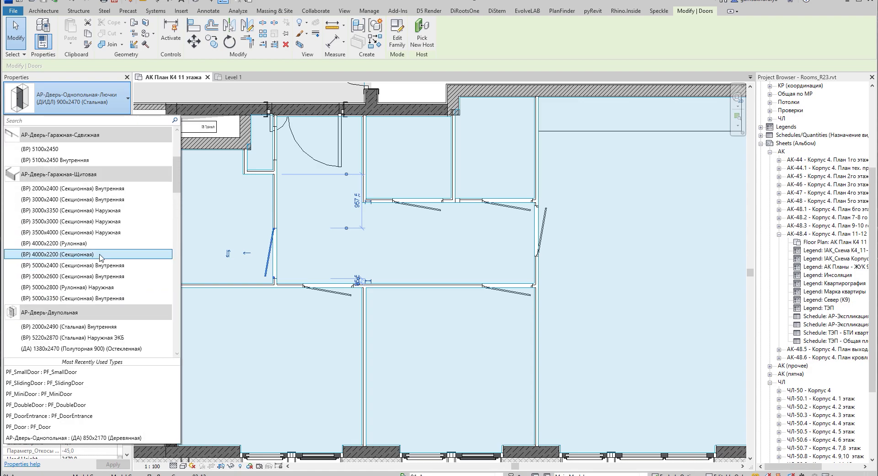
scroll(93, 236, "down", 10)
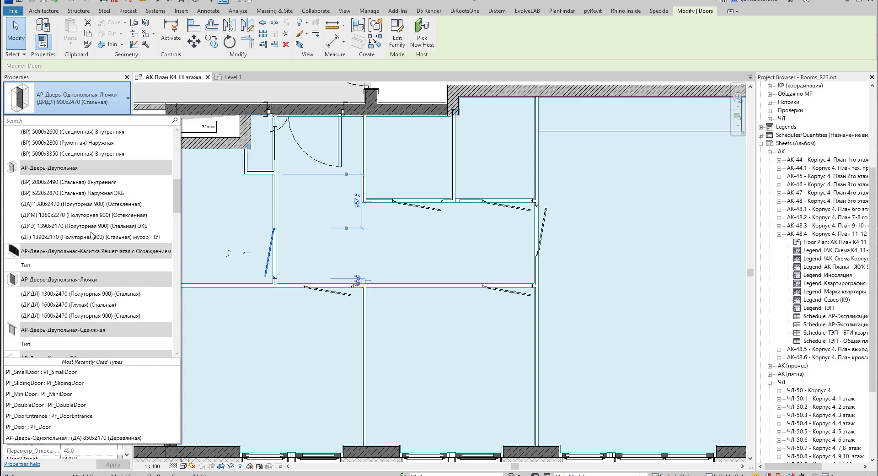
scroll(92, 236, "up", 1)
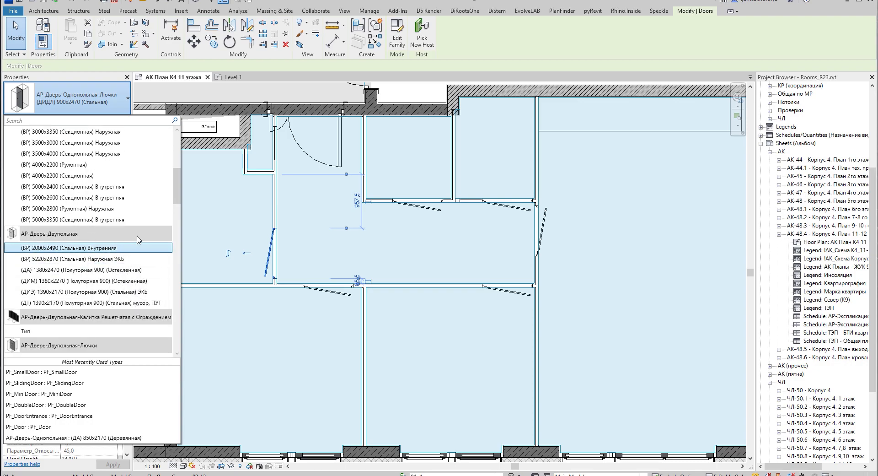
key("Escape")
key("Escape")
scroll(389, 252, "down", 5)
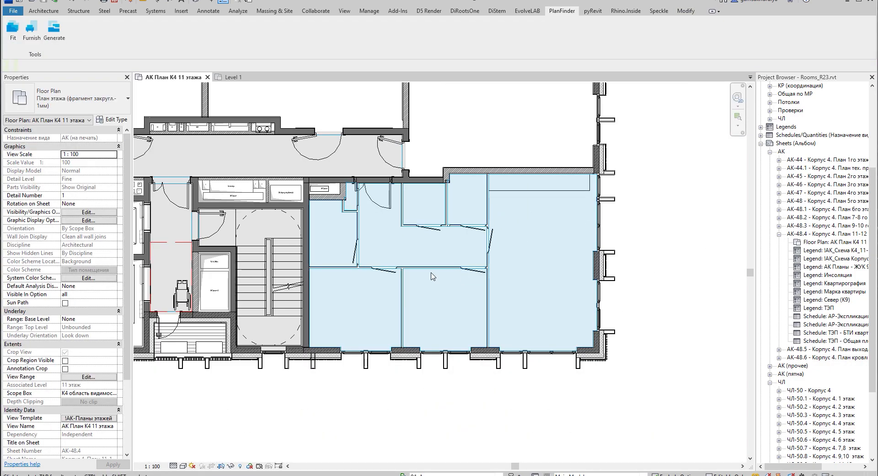
Create a new floor plan view for level 11 этаж, allowing duplicates of existing views
scroll(391, 236, "up", 3)
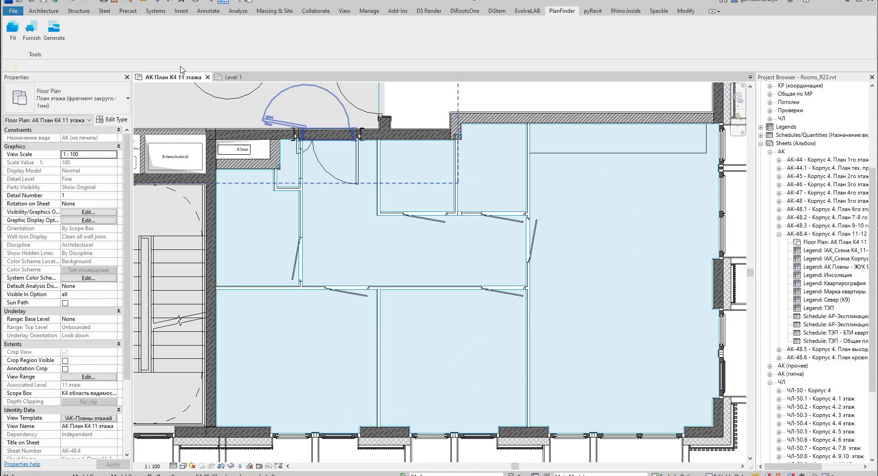
left_click(398, 10)
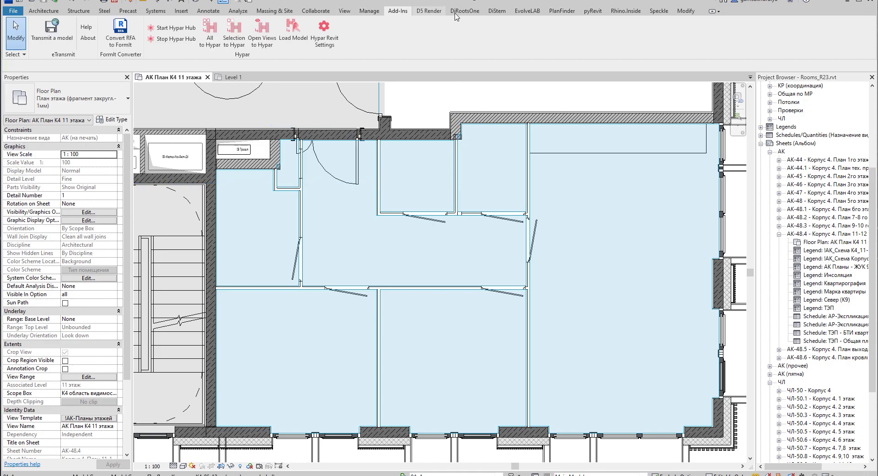
left_click(375, 12)
left_click(342, 13)
left_click(359, 31)
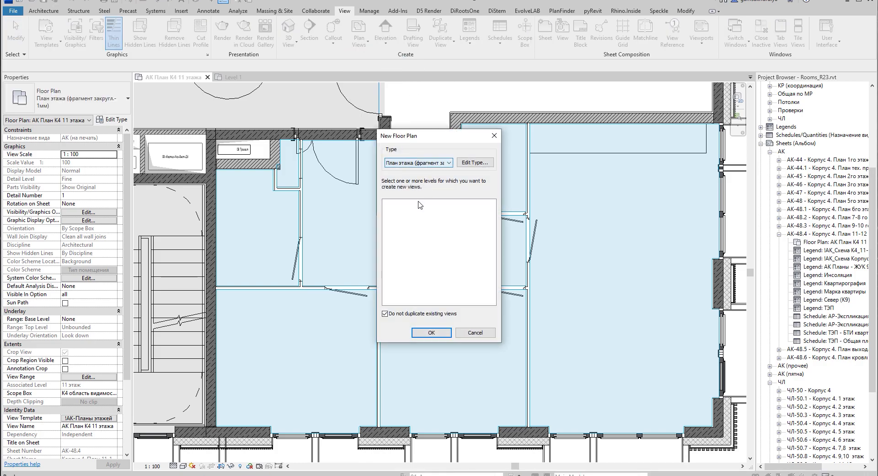
left_click(410, 315)
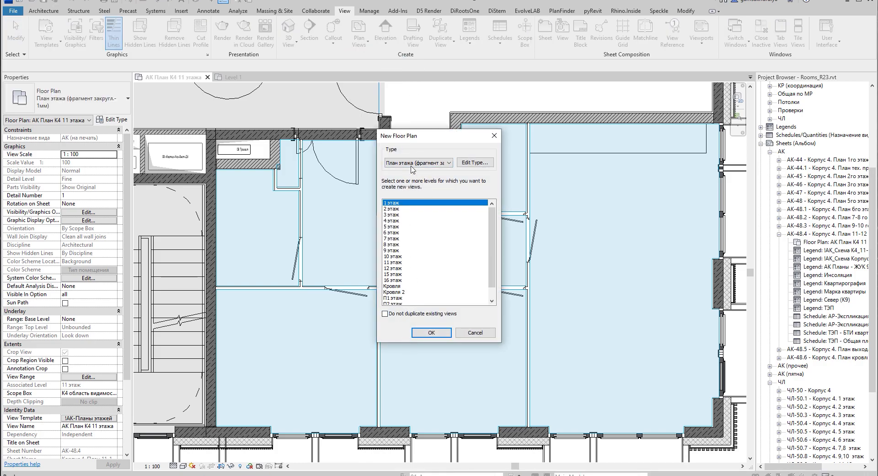
left_click(394, 268)
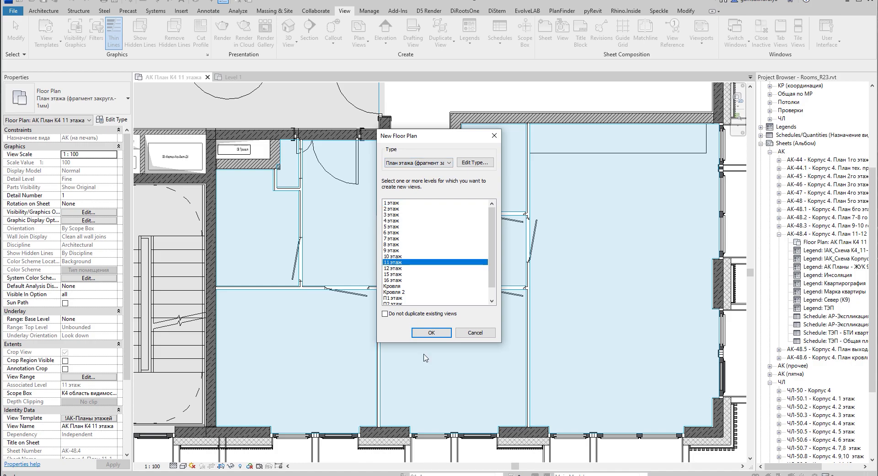
left_click(431, 332)
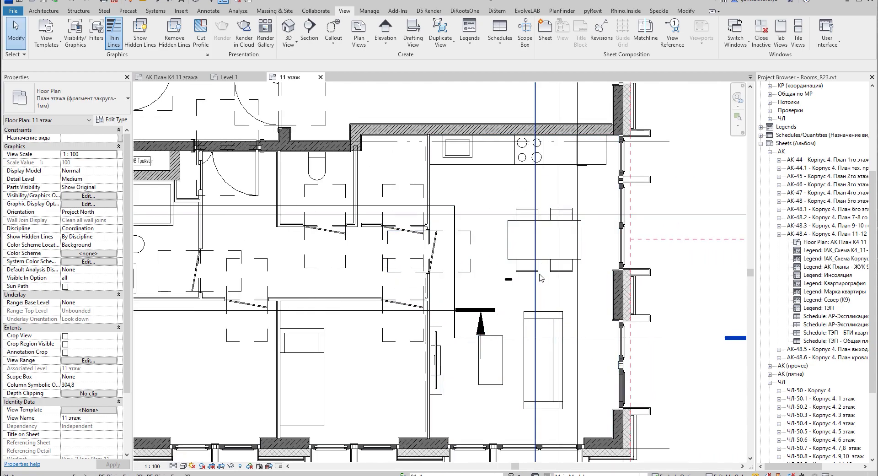
middle_click_drag(366, 267, 409, 265)
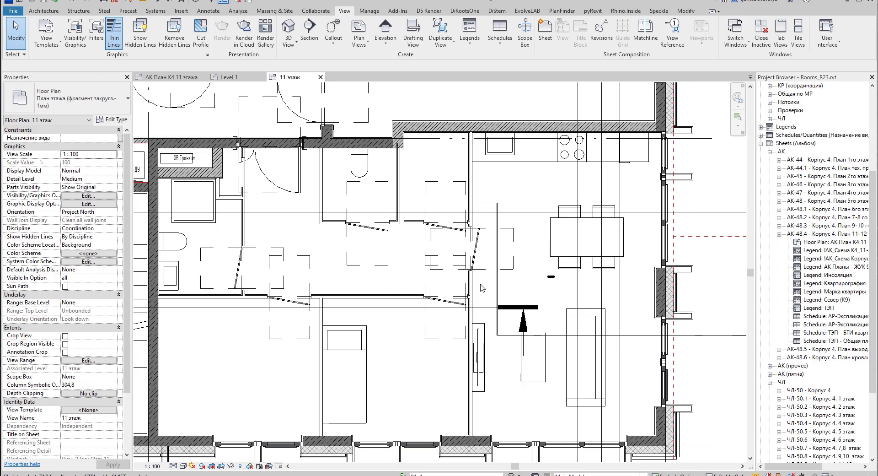
Return to the АК План К4 11 этажа view and examine the matching light-green corner apartment in the reference floor plan image
left_click(155, 79)
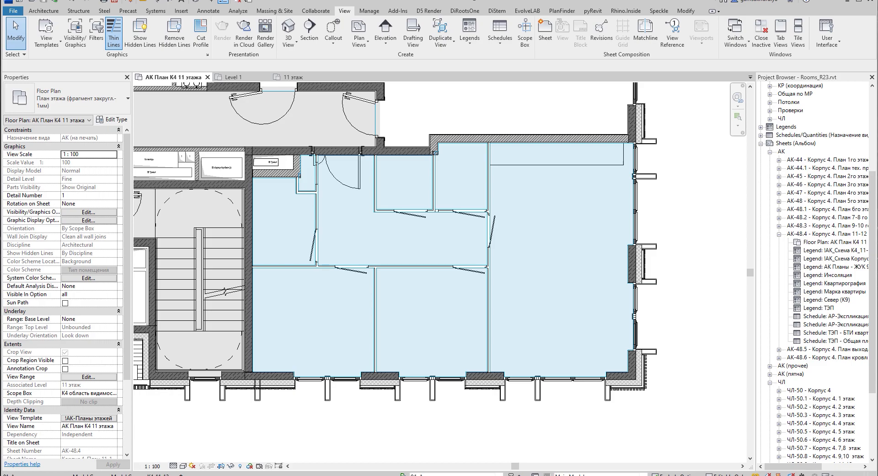
key("alt+Tab")
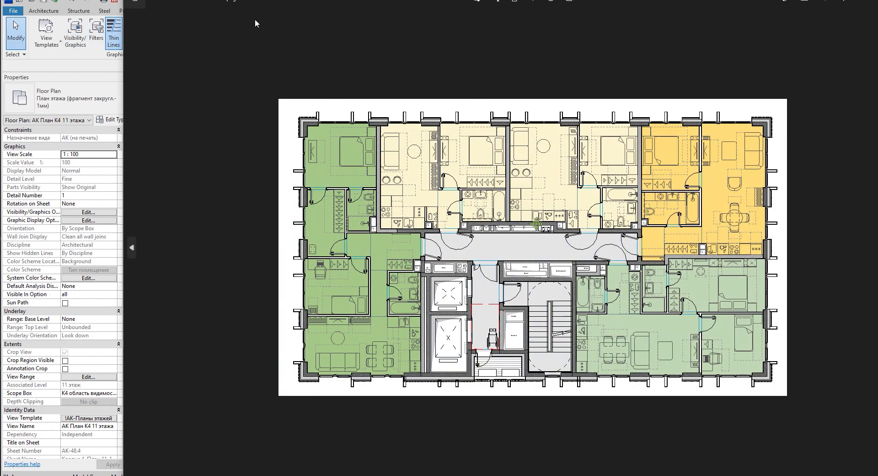
left_click_drag(262, 5, 52, 3)
scroll(443, 295, "up", 5)
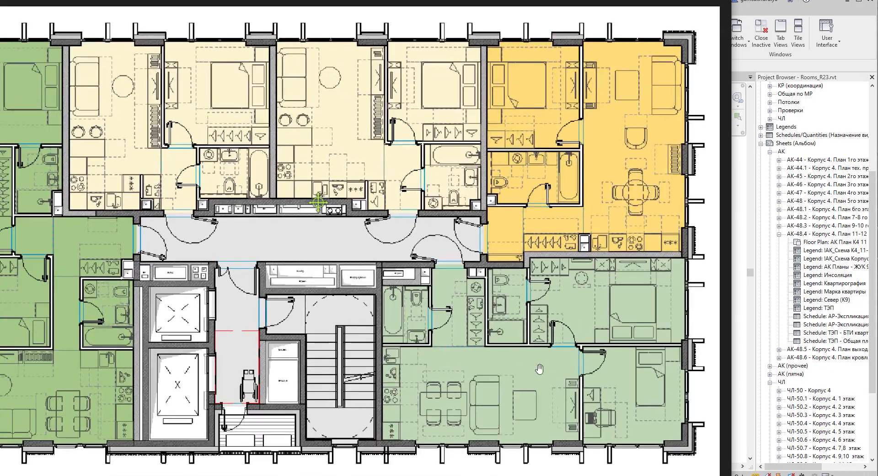
left_click_drag(537, 367, 373, 275)
scroll(595, 340, "up", 3)
left_click_drag(595, 341, 272, 176)
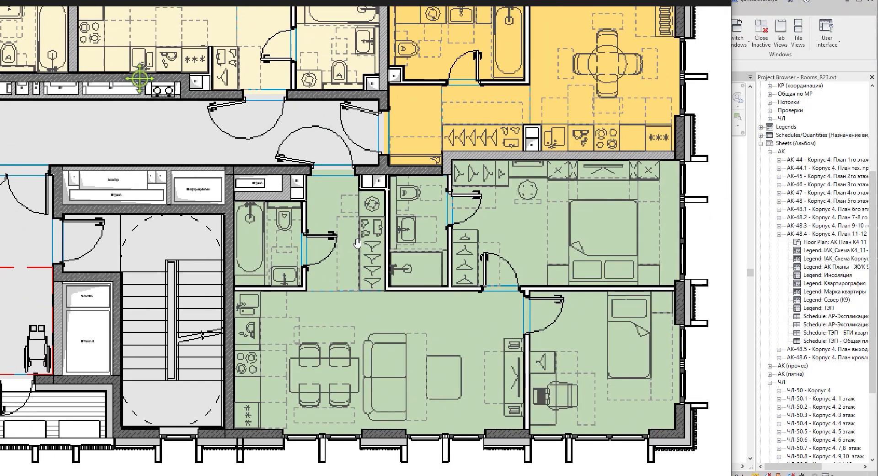
left_click_drag(394, 3, 877, 11)
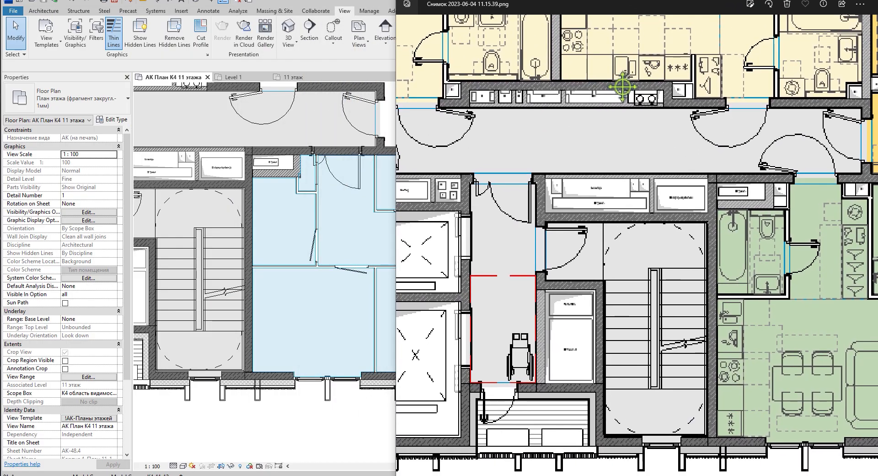
Select the generated Bath room and examine its parameters, including dimensions and identity data
left_click(269, 260)
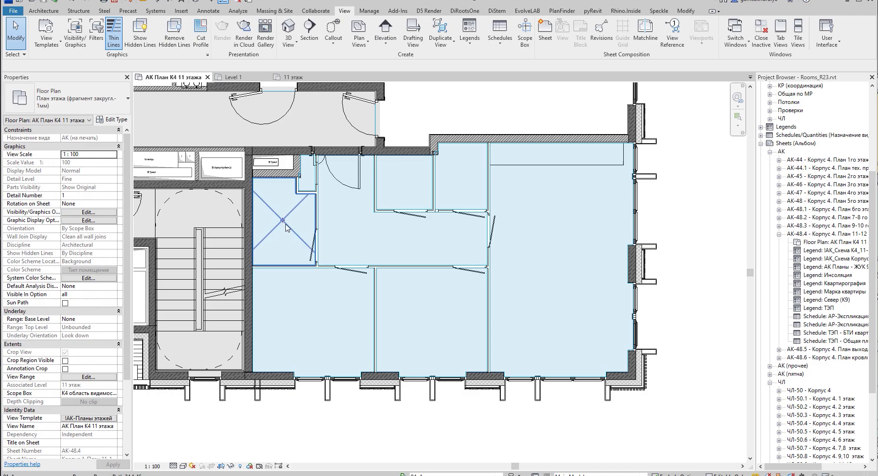
left_click(286, 227)
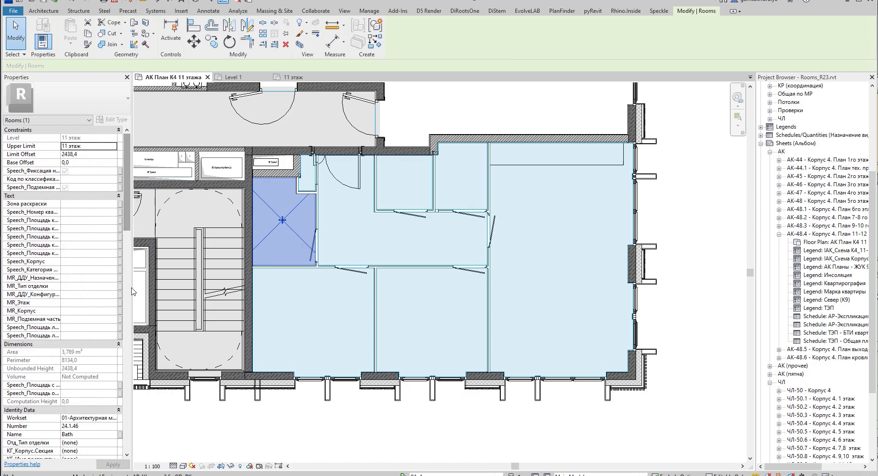
scroll(132, 311, "down", 10)
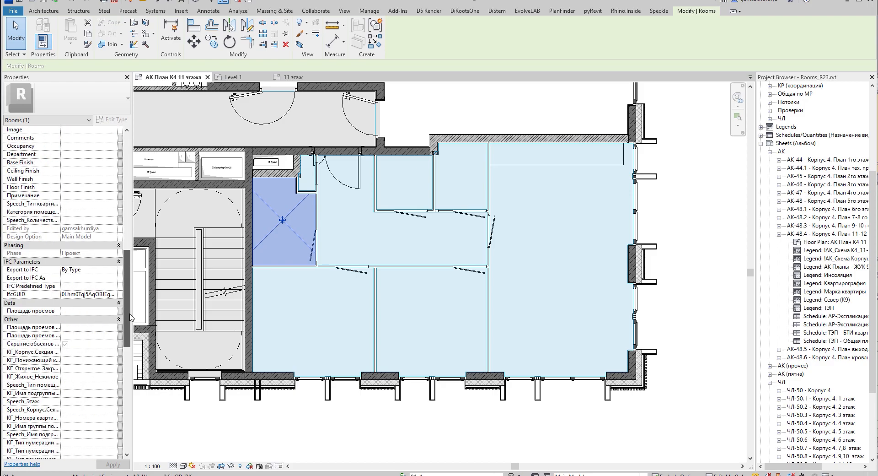
scroll(128, 321, "up", 10)
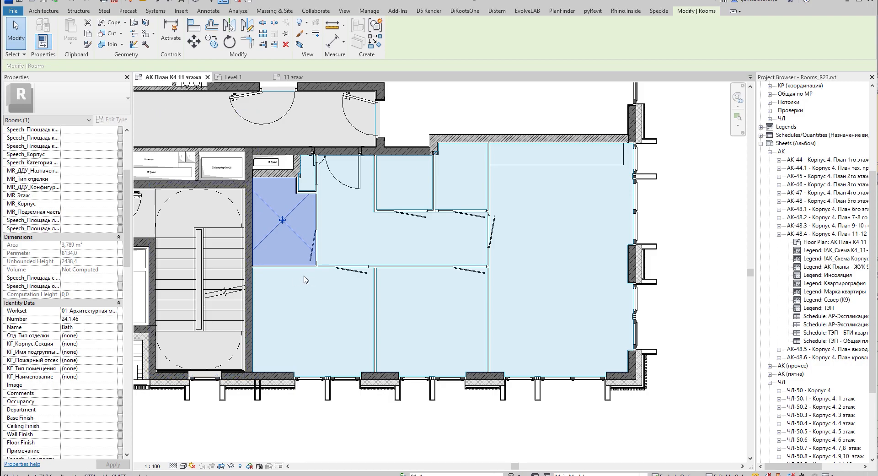
Compare the placed two-bed layout with the architect's furnished apartment by alternating between the reference image and the Revit plan
mouse_move(877, 4)
left_mouse_down()
mouse_move(856, 4)
mouse_move(876, 2)
left_mouse_up()
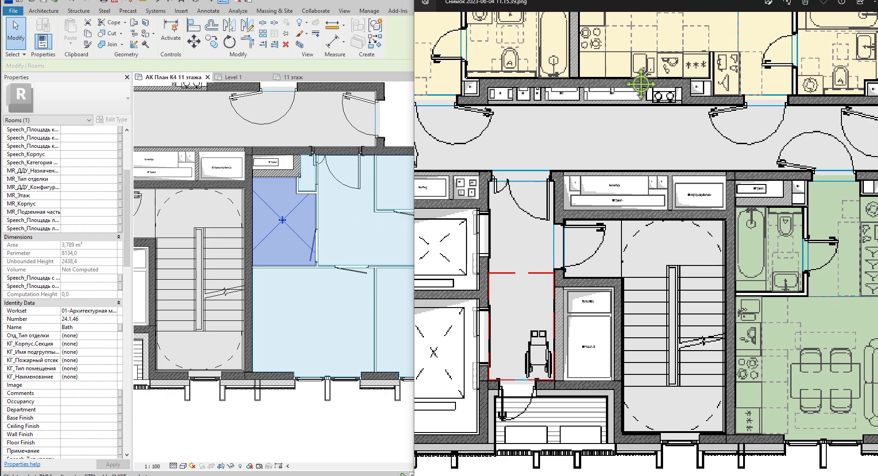
left_click_drag(641, 2, 184, 19)
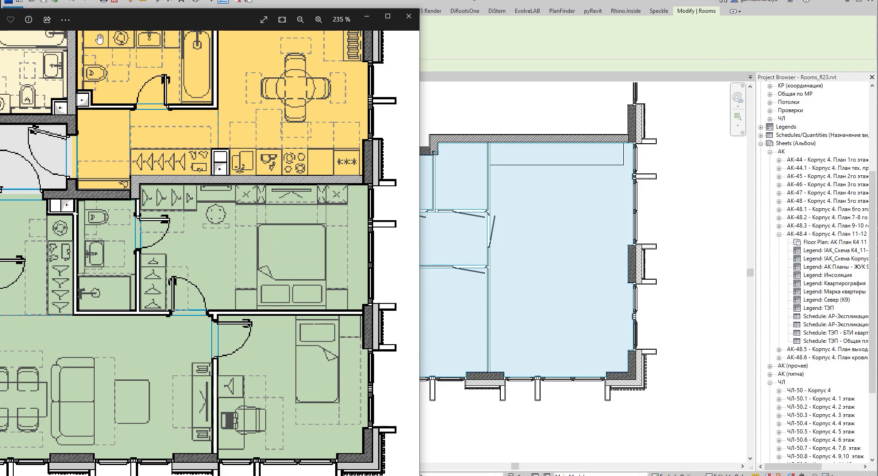
left_click_drag(0, 16, 873, 5)
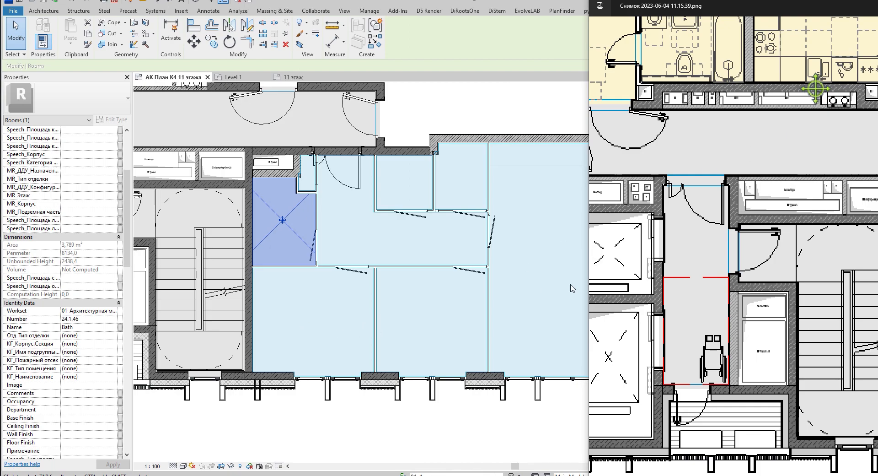
left_click_drag(861, 7, 374, 41)
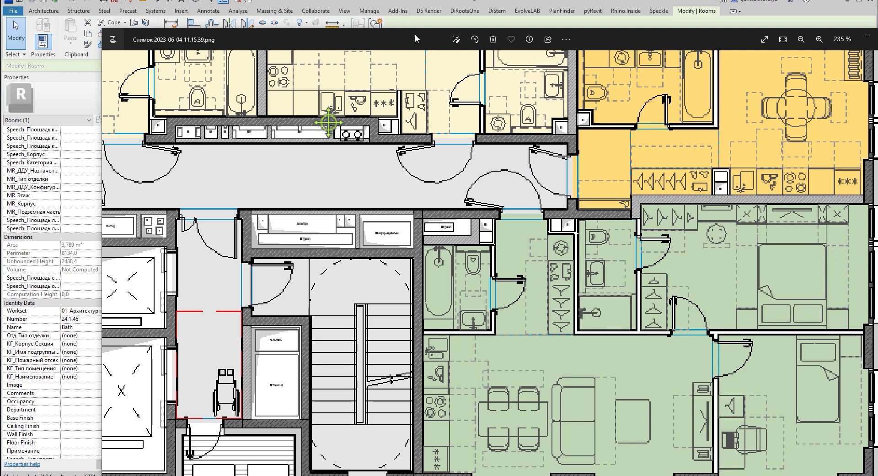
left_click_drag(417, 34, 877, 16)
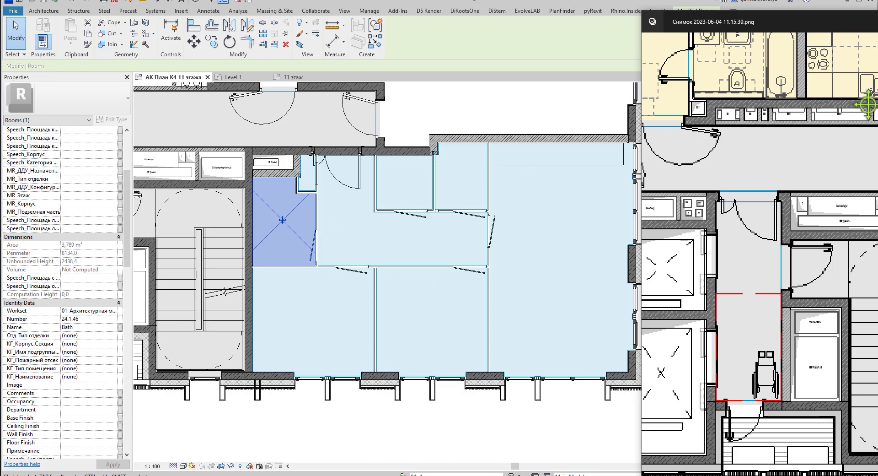
left_click_drag(866, 105, 823, 100)
left_click_drag(877, 22, 508, 7)
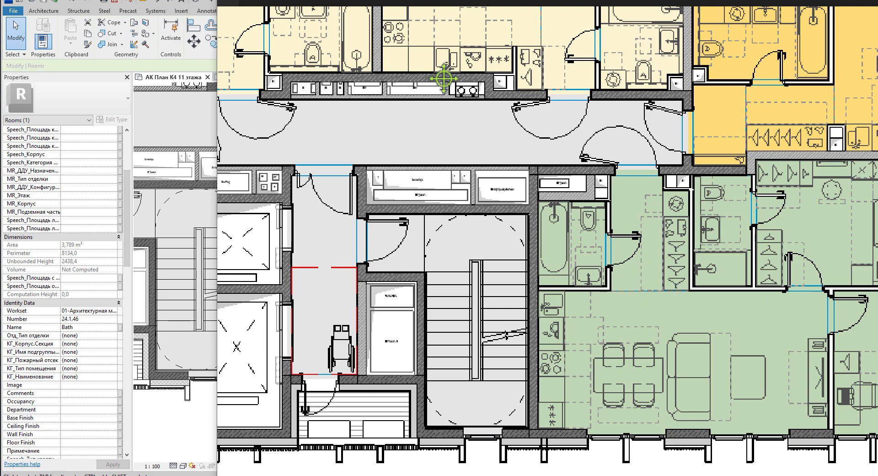
key("alt+Tab")
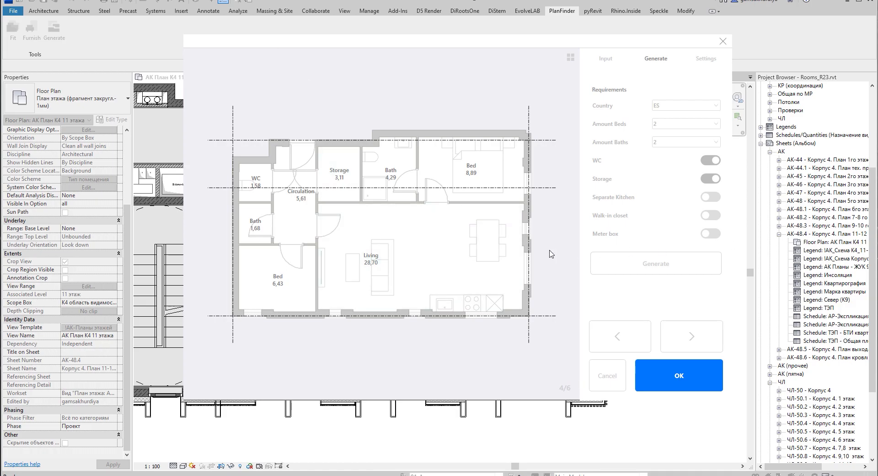
Check the whole-floor reference image against the fourth generated variant and return to the PlanFinder layout
key("alt+Tab")
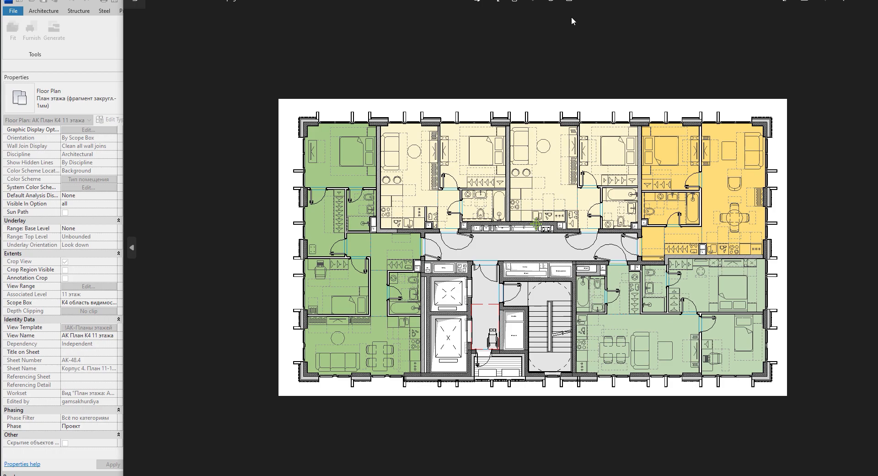
left_click_drag(629, 4, 368, 5)
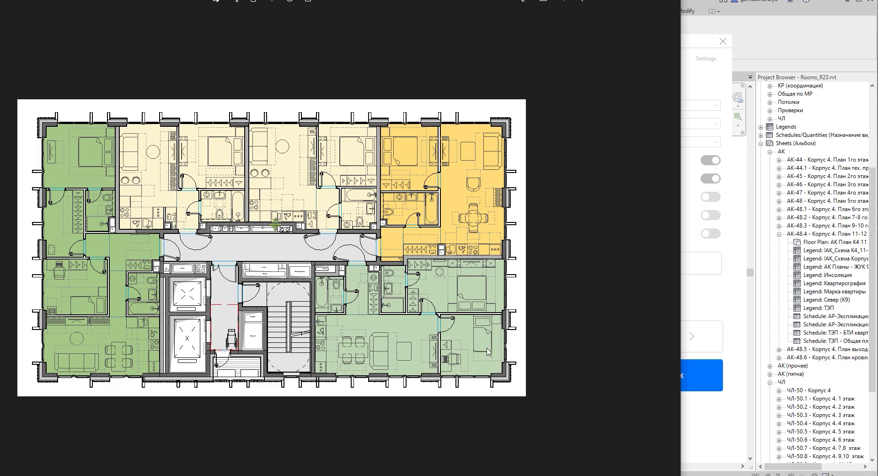
left_click(629, 2)
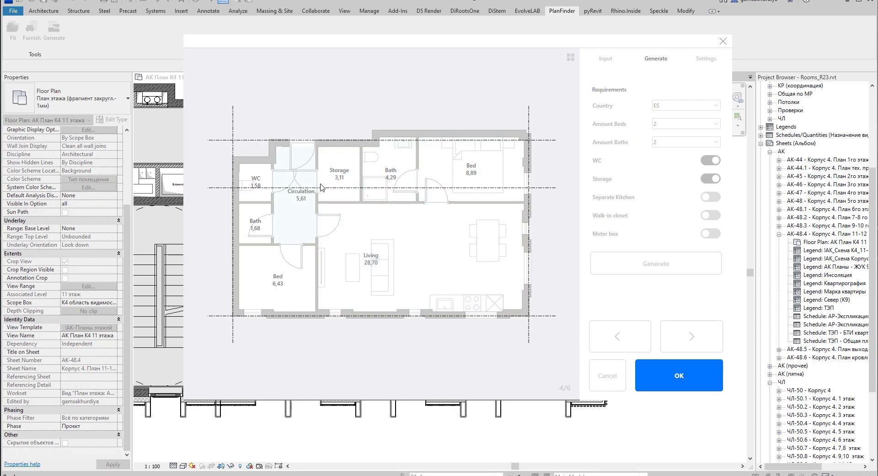
Move the Storage room's door in the fourth variant to the wall shared with the large Living room
right_click(346, 166)
left_click(379, 171)
left_click(342, 206)
Change the function of the Circulation room in the fourth variant to Living
right_click(297, 213)
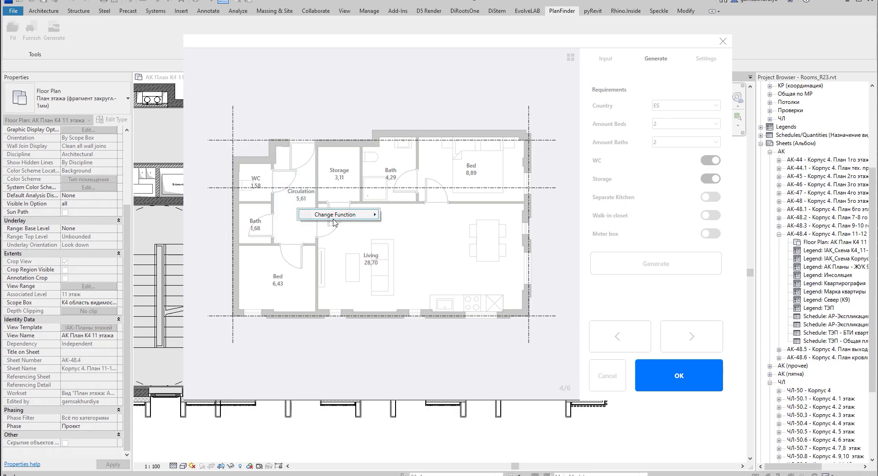
mouse_move(329, 219)
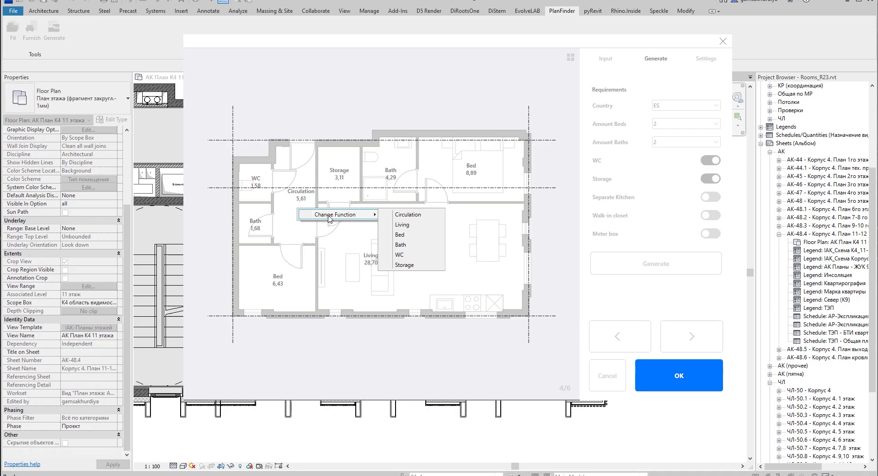
left_click(417, 225)
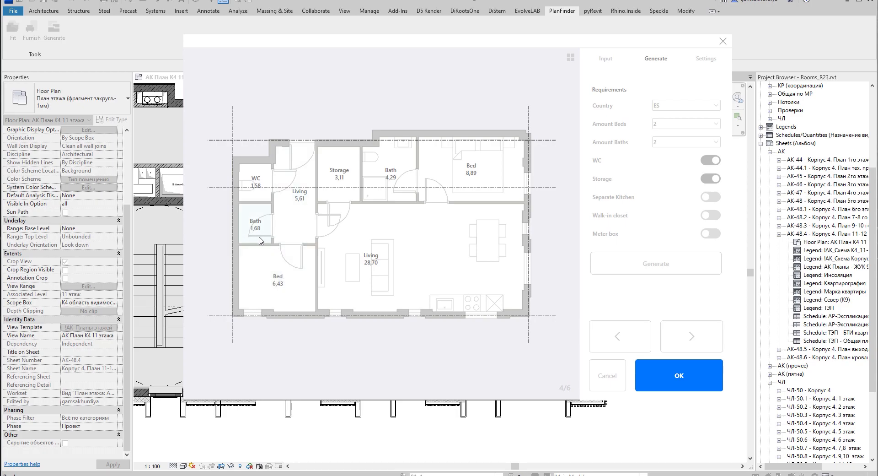
Move the small Bath's door to the wall it shares with the adjacent small Bed room
right_click(253, 224)
left_click(284, 227)
left_click(258, 246)
Browse the other generated layout variants and return to the edited fourth variant
left_click(691, 342)
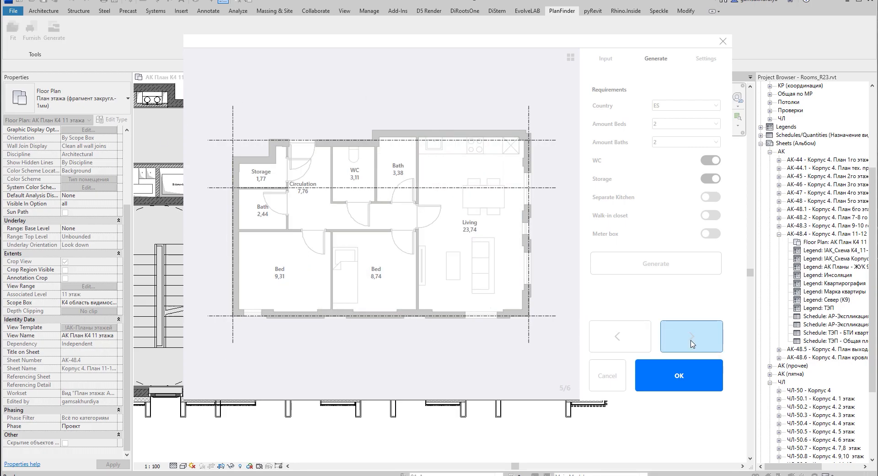
left_click(704, 341)
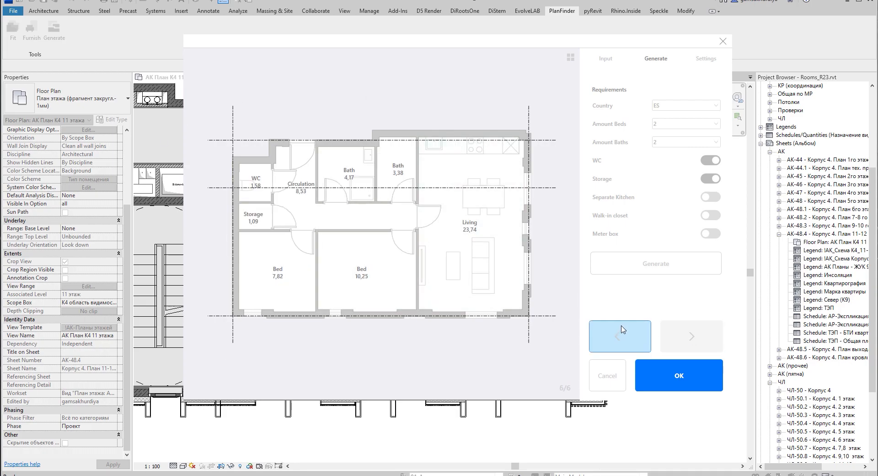
left_click(630, 331)
left_click(628, 332)
left_click(627, 333)
left_click(639, 346)
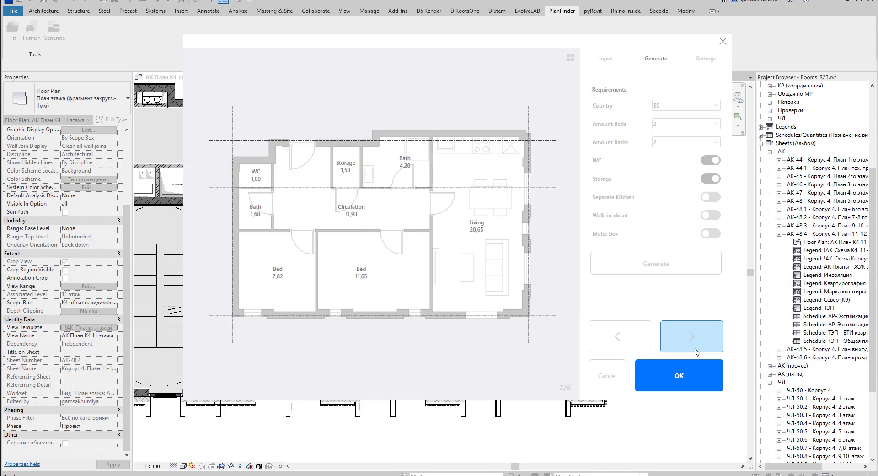
left_click(698, 350)
left_click(698, 349)
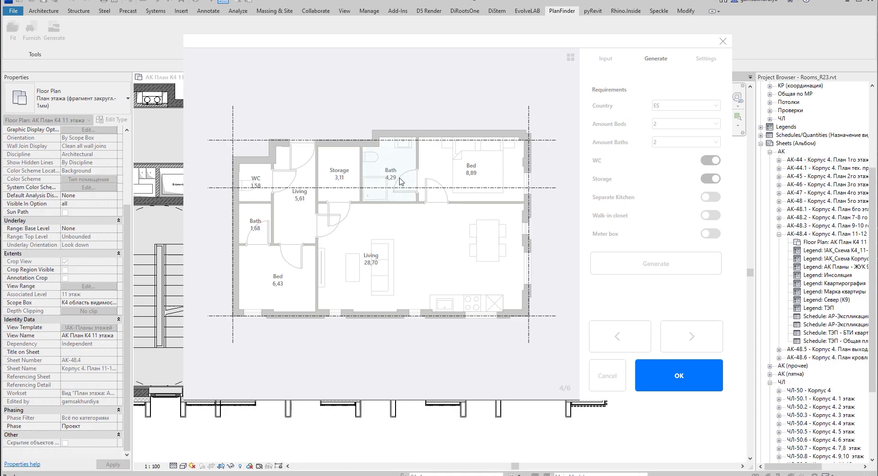
Show all variants in the overview grid and compare their Efficiency, Daylight Penetration and Wall Length
left_click(570, 59)
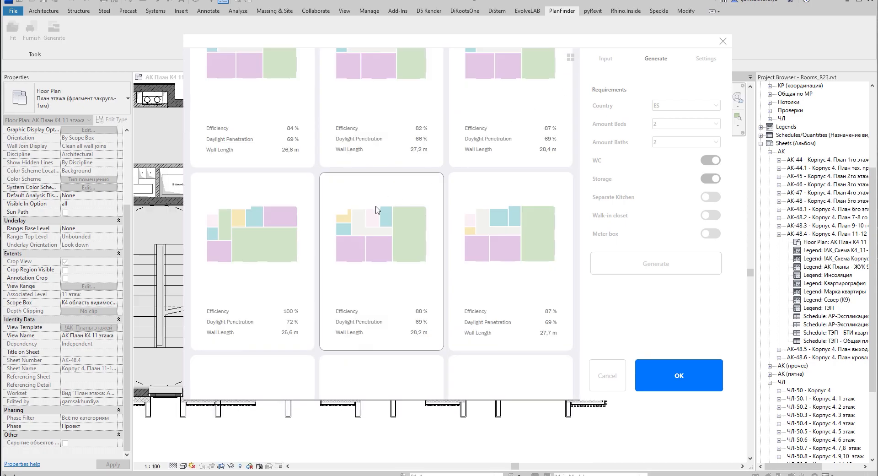
scroll(377, 211, "down", 4)
scroll(386, 231, "up", 3)
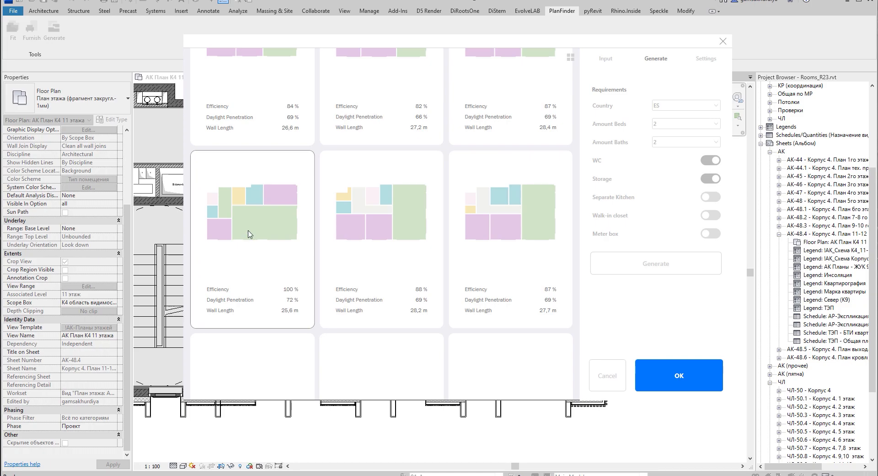
Change the country requirement to UK and regenerate the two-bed, two-bath layout variants
scroll(235, 224, "up", 4)
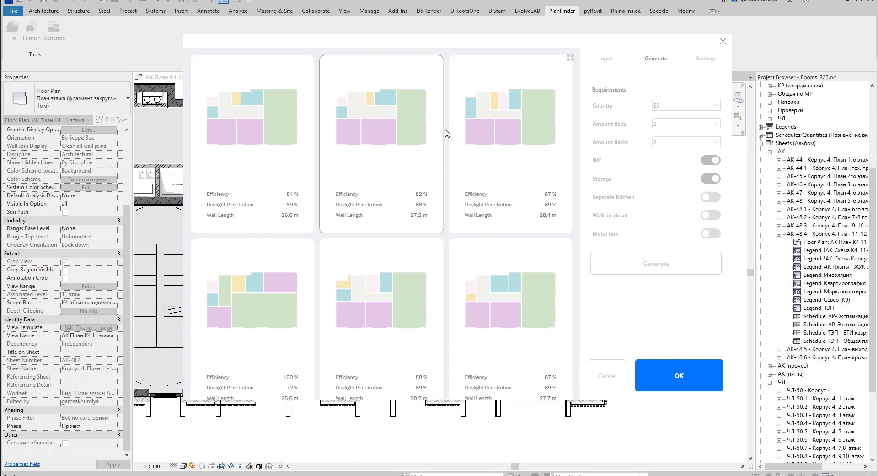
left_click(677, 110)
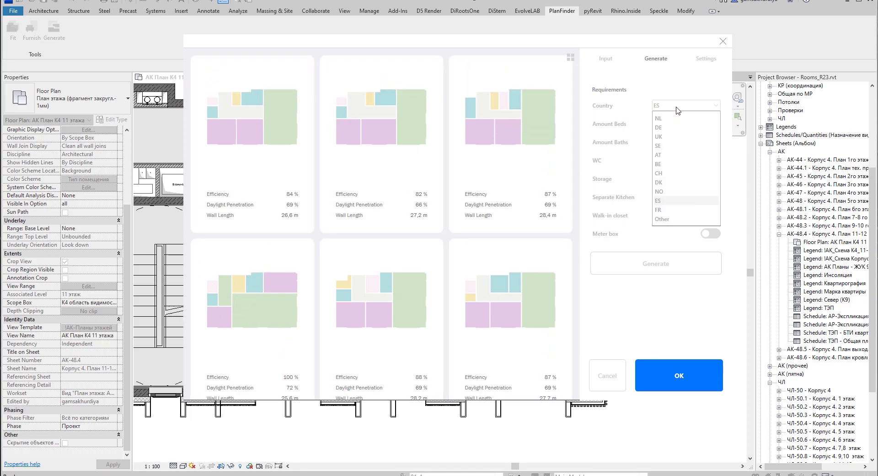
left_click(621, 181)
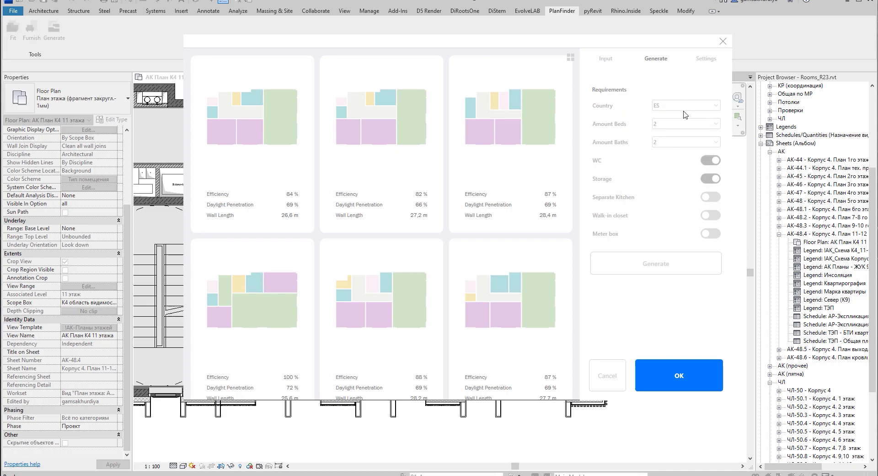
left_click(656, 107)
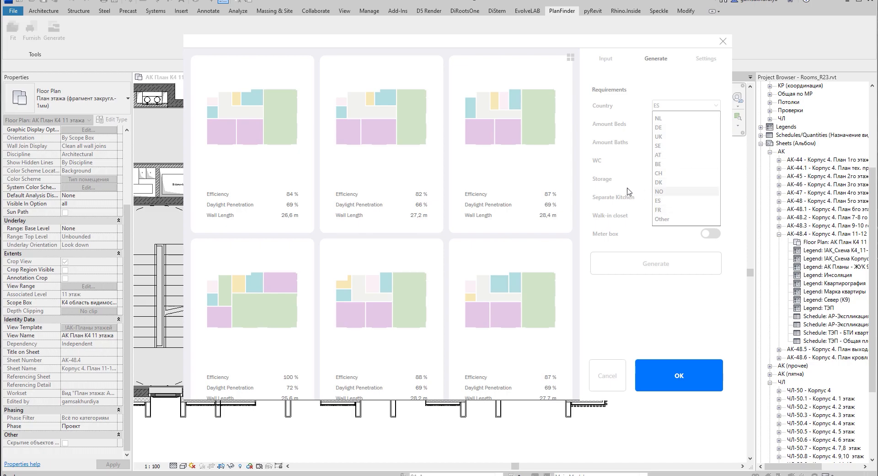
left_click(666, 137)
left_click(658, 272)
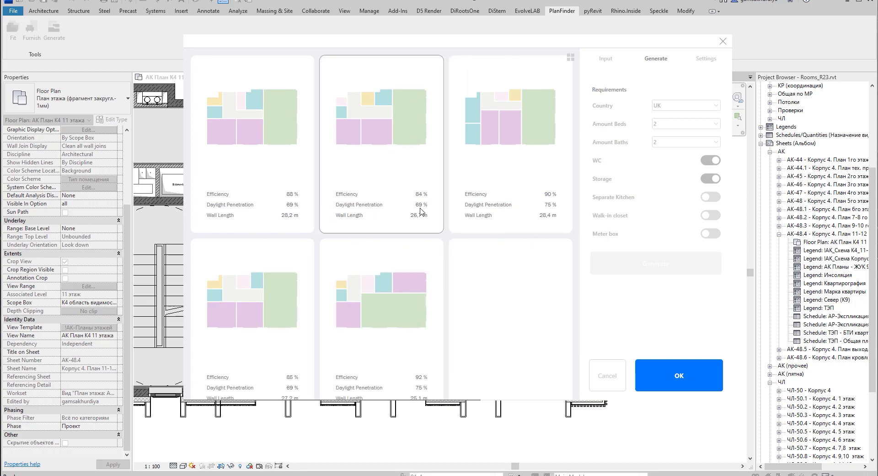
Compare the UK layout variants in the overview grid and open the fifth variant in detail
scroll(421, 211, "down", 2)
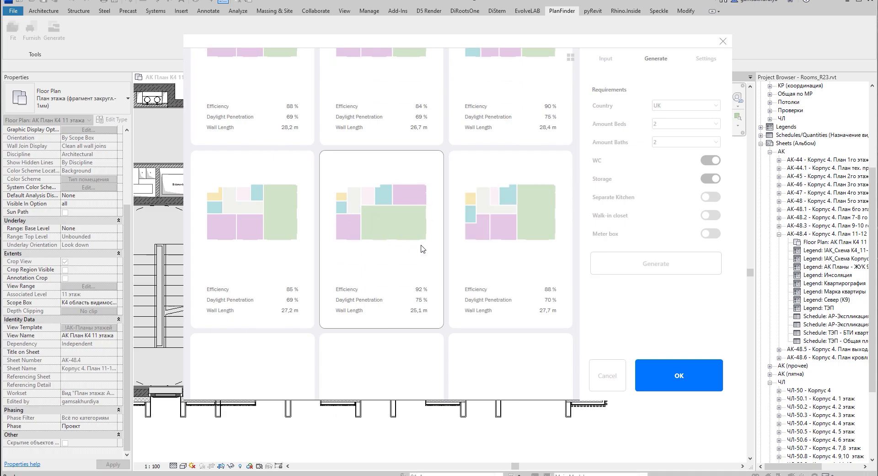
scroll(402, 225, "down", 2)
scroll(402, 226, "up", 1)
left_click(406, 197)
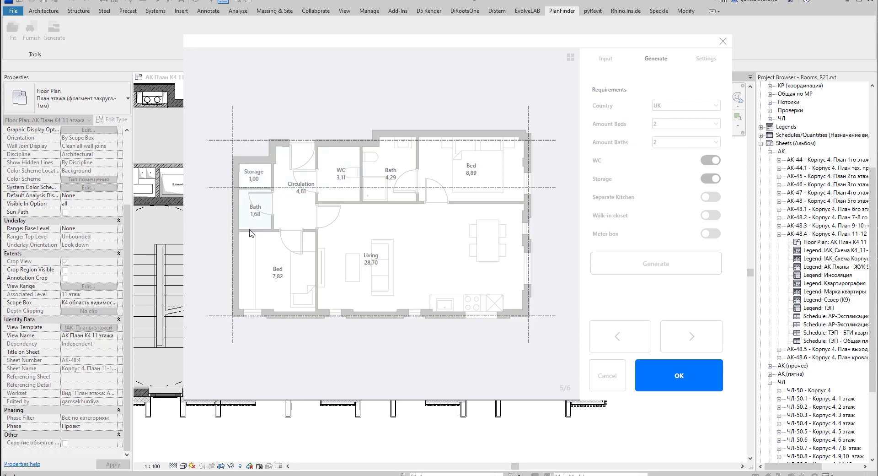
Review the interior wall, door type, furnishing and Bake Rooms settings for the generated layout
left_click(703, 59)
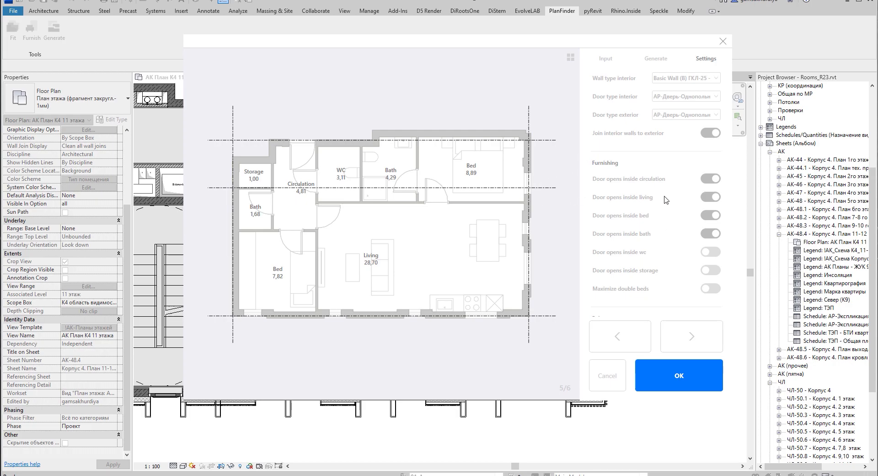
scroll(688, 233, "down", 1)
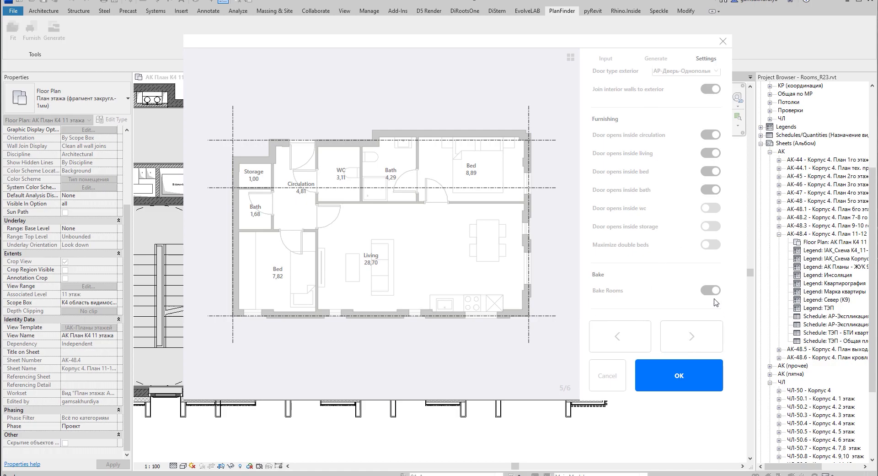
scroll(666, 268, "up", 1)
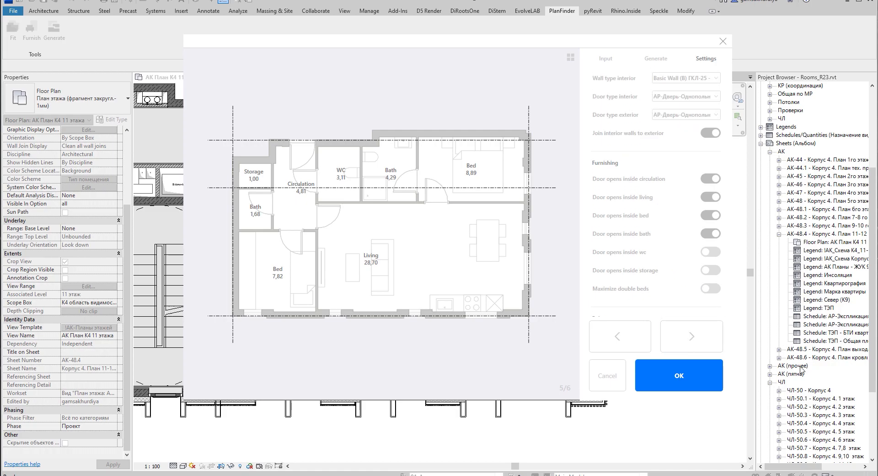
Redefine the apartment's entrance point at the existing door opening in the corridor wall
left_click(608, 61)
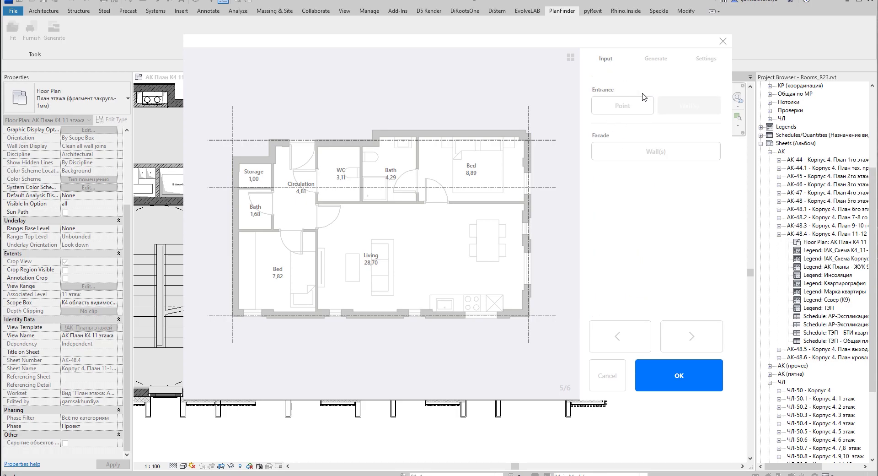
left_click(616, 107)
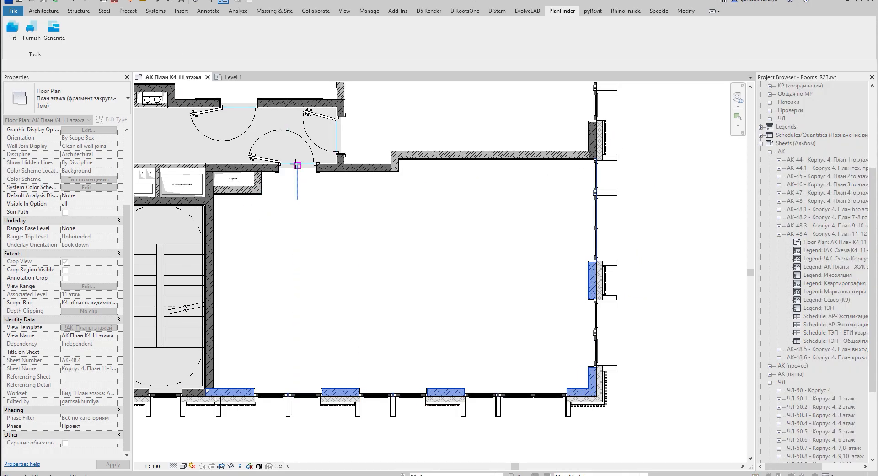
left_click(295, 172)
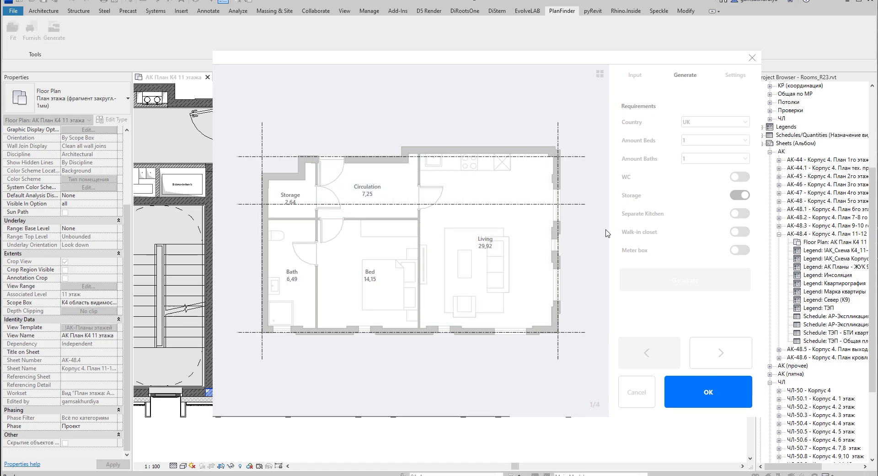
Set the requirements to 2 beds and 2 baths and generate new layout variants
left_click(701, 143)
left_click(700, 169)
left_click(701, 160)
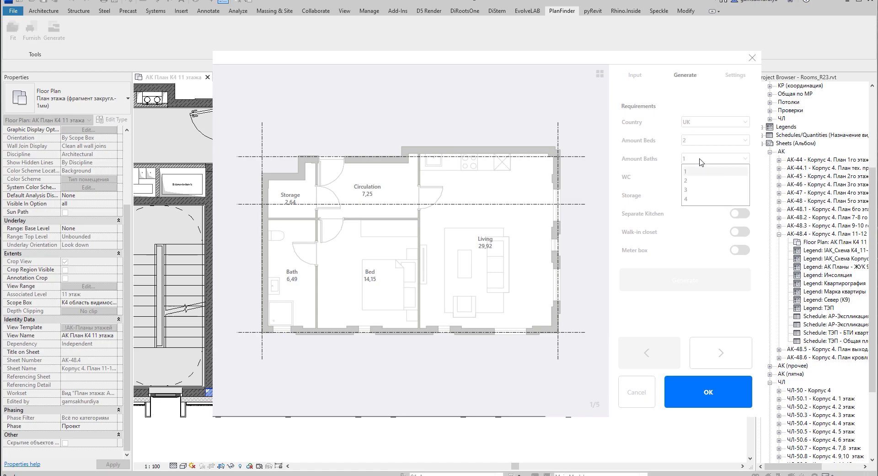
left_click(699, 186)
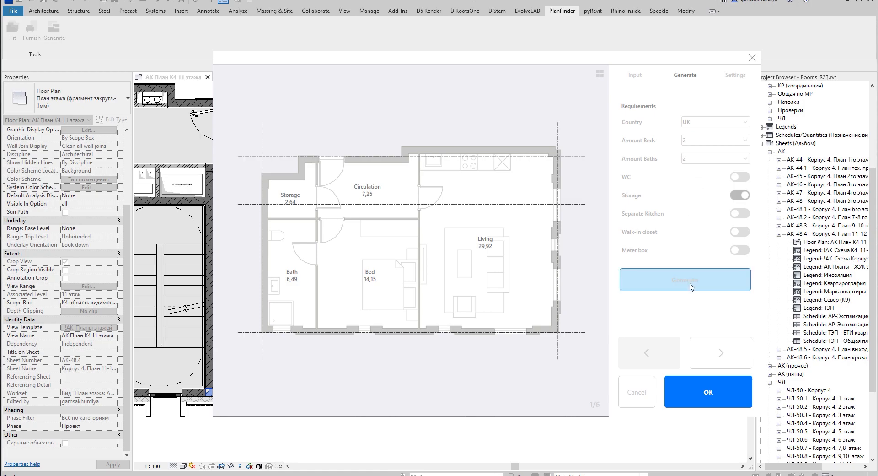
left_click(691, 286)
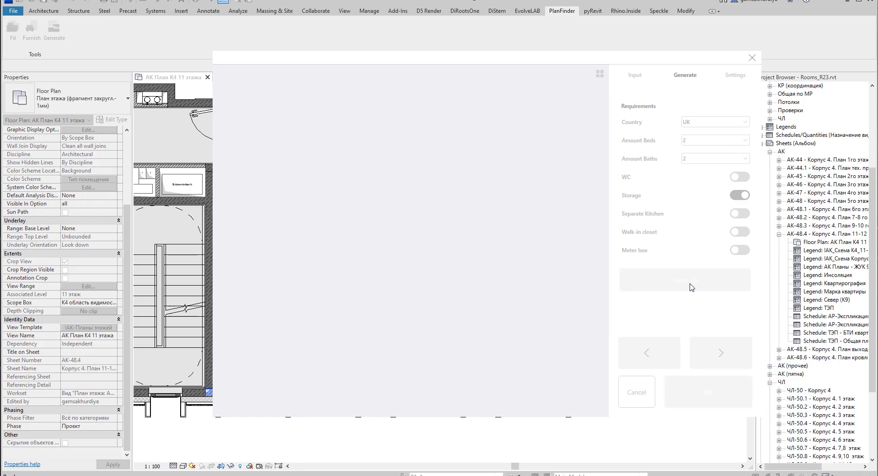